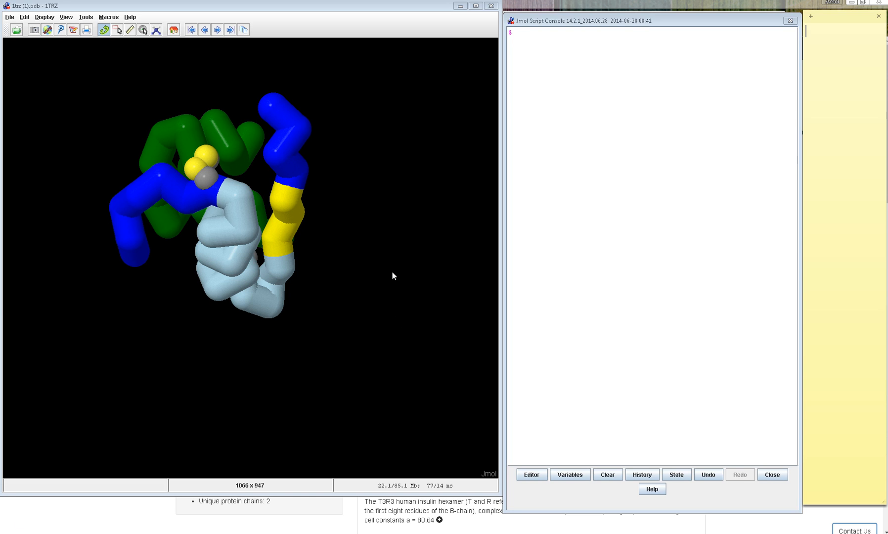
Examine the insulin backbone model from several sides, checking the light blue helix, the yellow residues, the blue ends and the disulfide atoms.
drag(357, 291, 383, 240)
right_click(384, 239)
click(338, 195)
drag(338, 195, 346, 287)
drag(208, 256, 131, 73)
drag(271, 181, 313, 213)
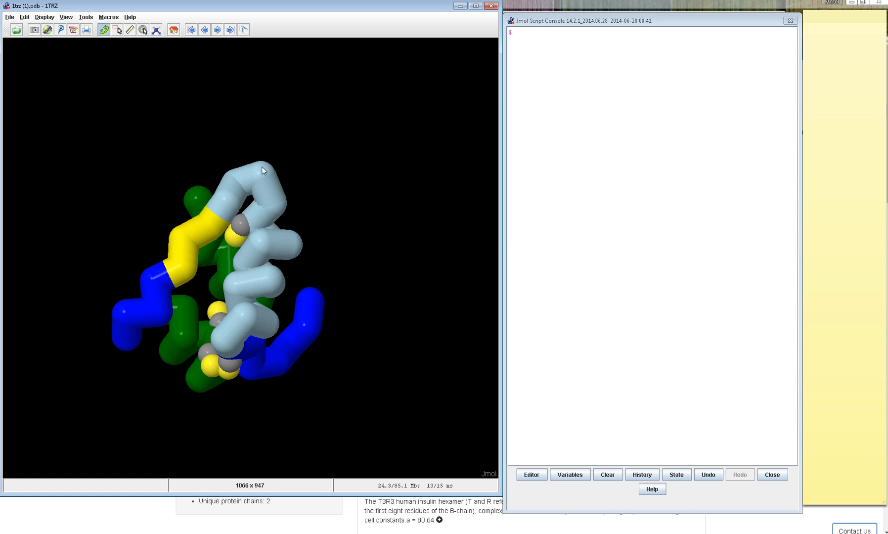
mouse_move(262, 171)
mouse_move(201, 231)
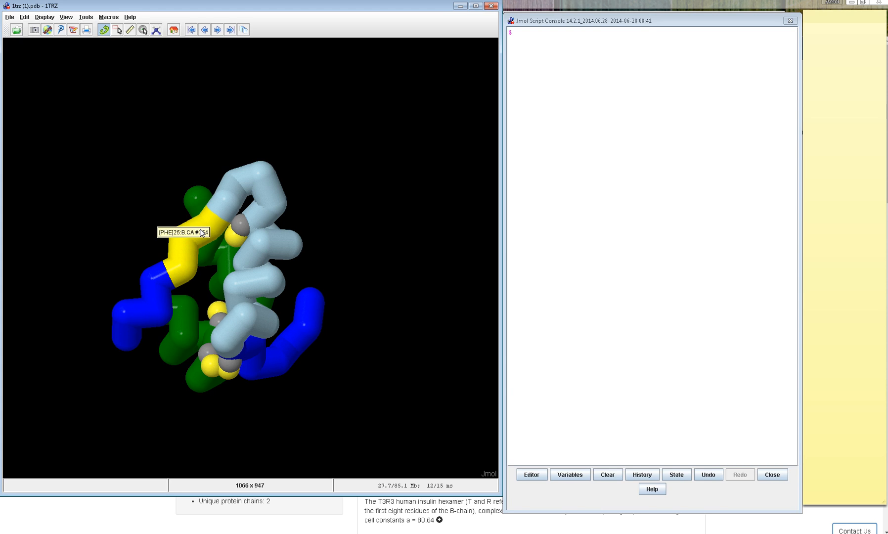
drag(201, 231, 316, 324)
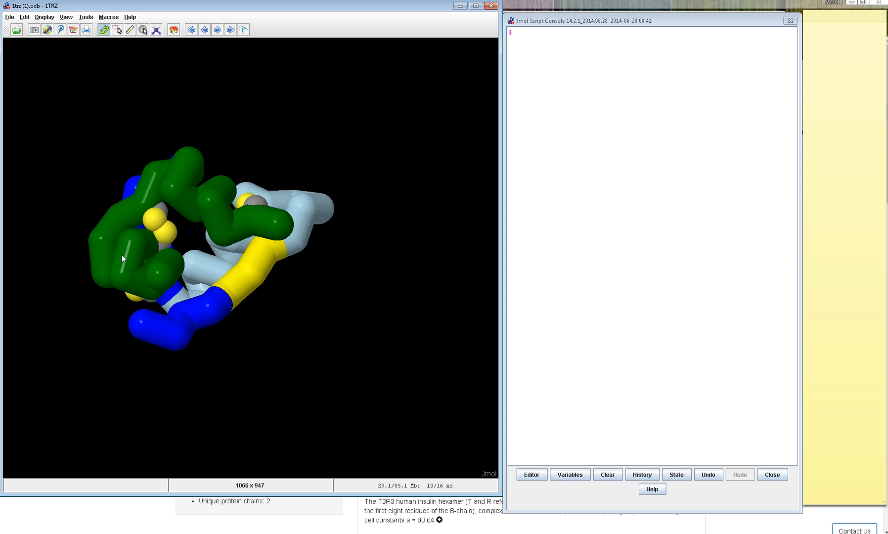
drag(416, 299, 284, 225)
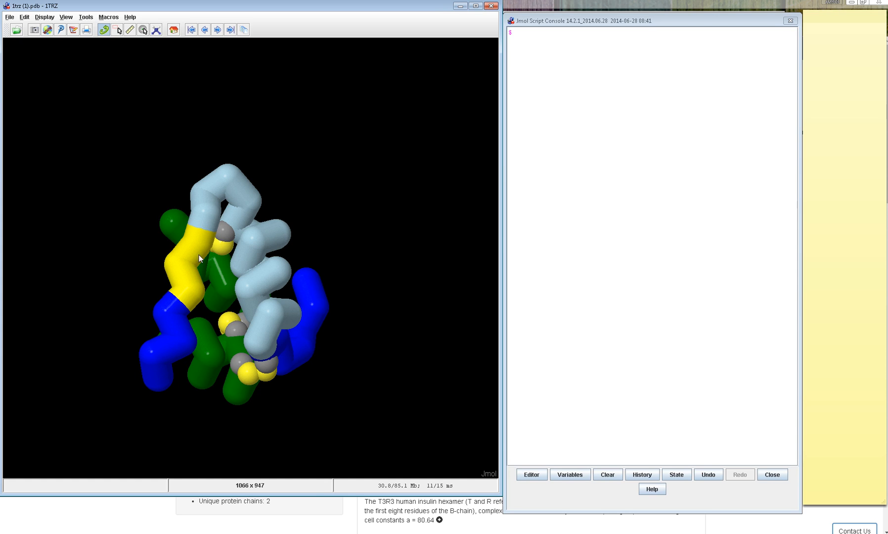
drag(289, 346, 269, 332)
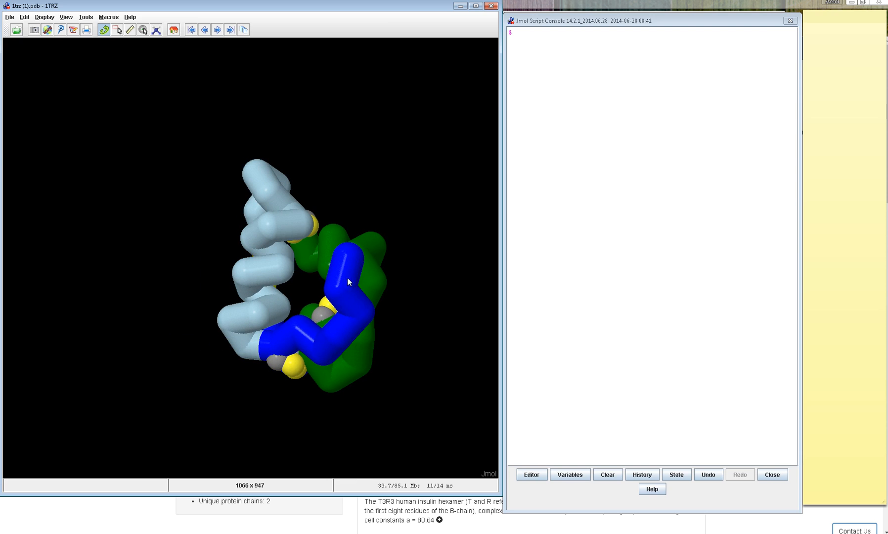
drag(430, 329, 180, 310)
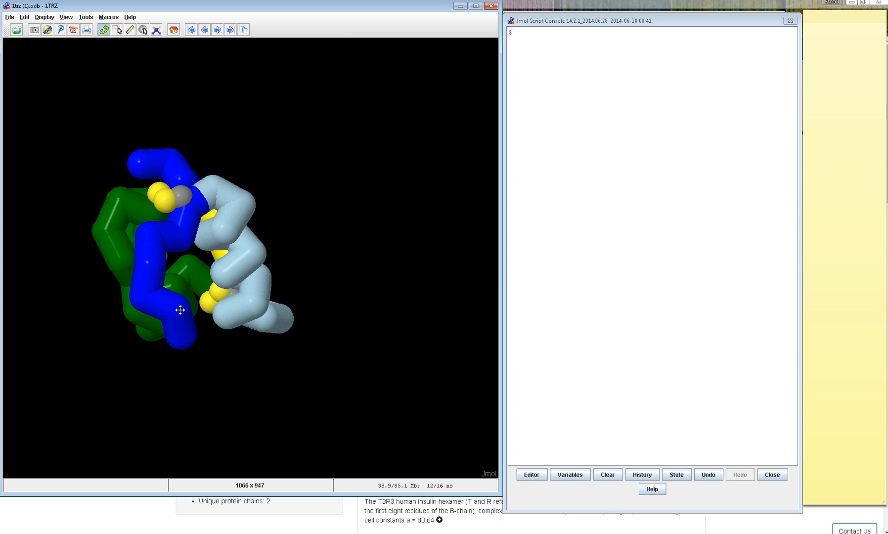
drag(277, 163, 108, 170)
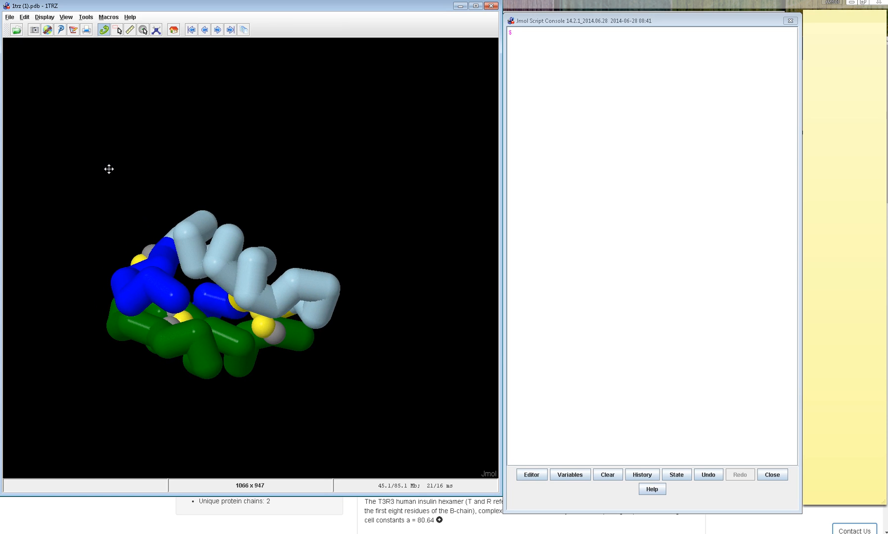
Select chains A and B and display their atoms with wireframe 1.0 and spacefill 1.5.
click(568, 351)
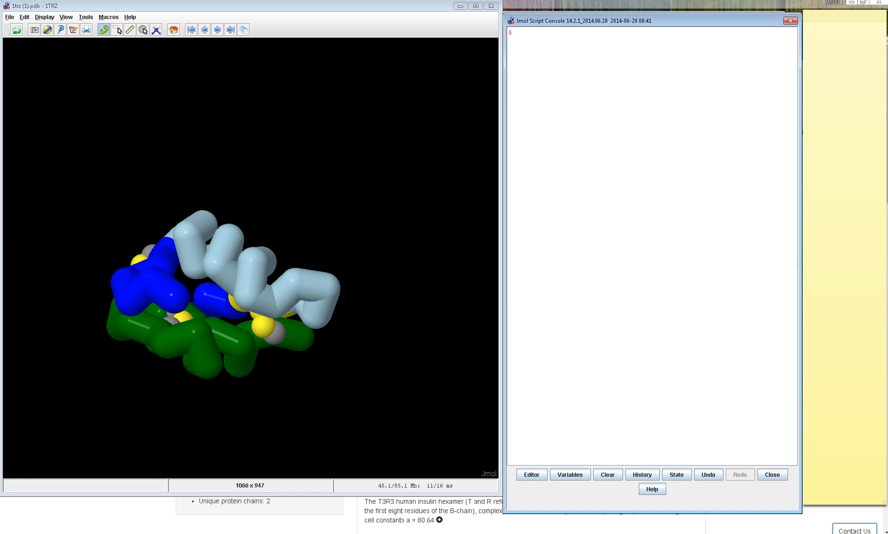
text(select *A or *B)
key(Return)
text(wireframe 1.0)
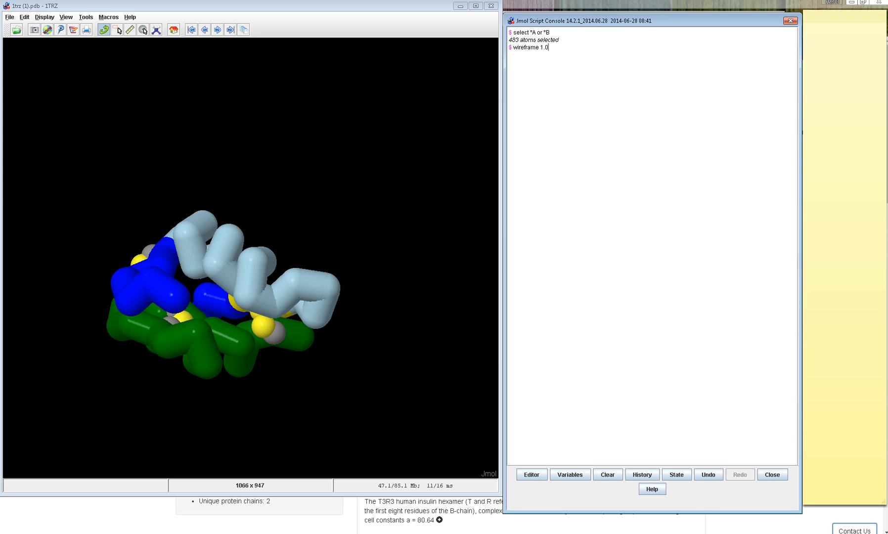
key(Return)
text(space)
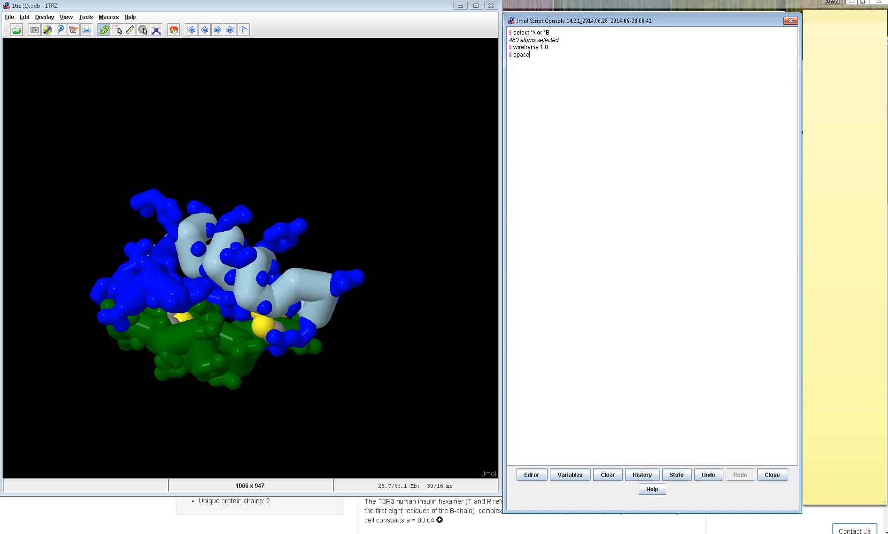
text(fill 1.5)
key(Return)
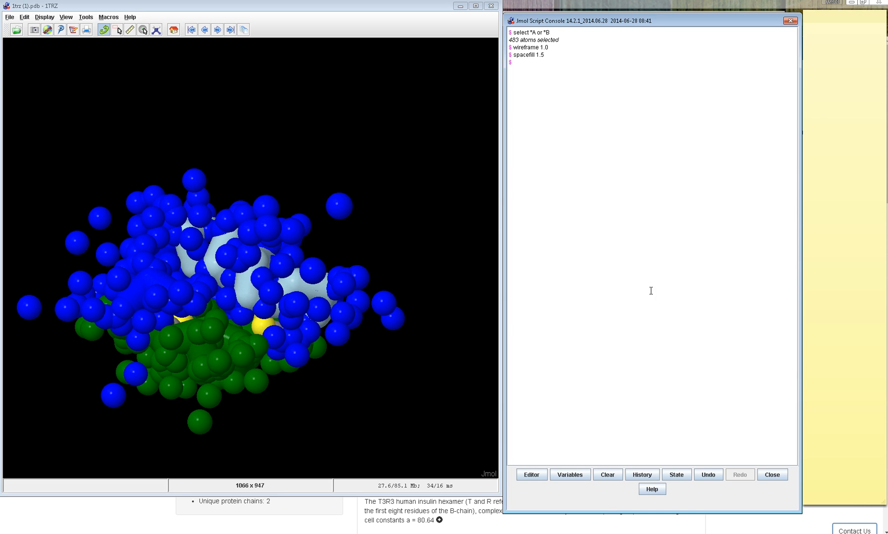
Color the selected atoms by element with the cpk scheme and inspect the recolored molecule.
text(color cpk)
key(Return)
drag(424, 336, 315, 204)
Restrict the display to chains B and A with the command "restrict *B or *A".
click(569, 163)
text(restrict)
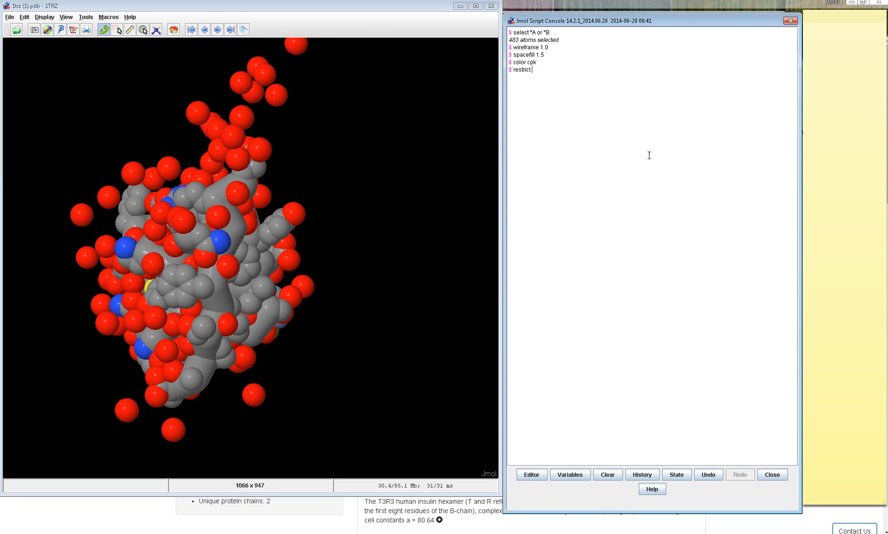
text( *B or )
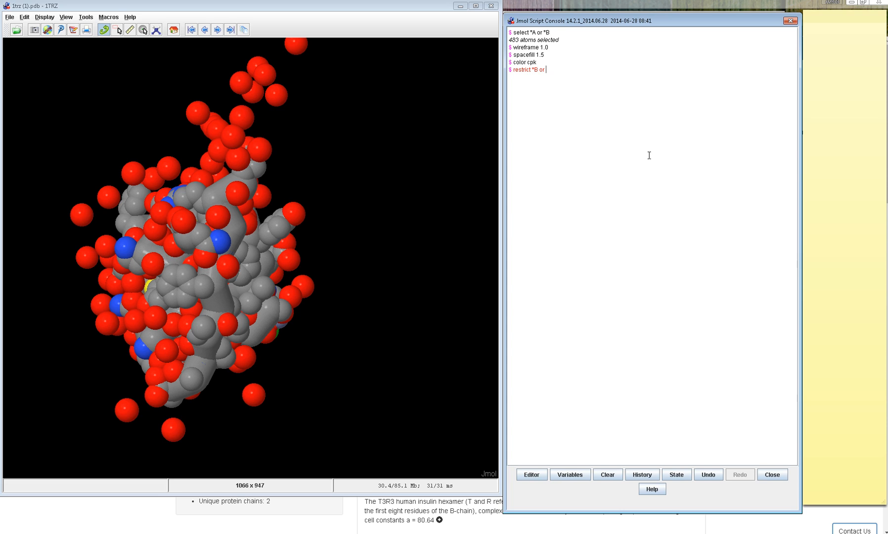
text(*A)
key(Return)
Identify two of the outlying red atoms beyond the tip of the protein and inspect the spacefilled model from other sides.
click(366, 162)
drag(367, 161, 251, 112)
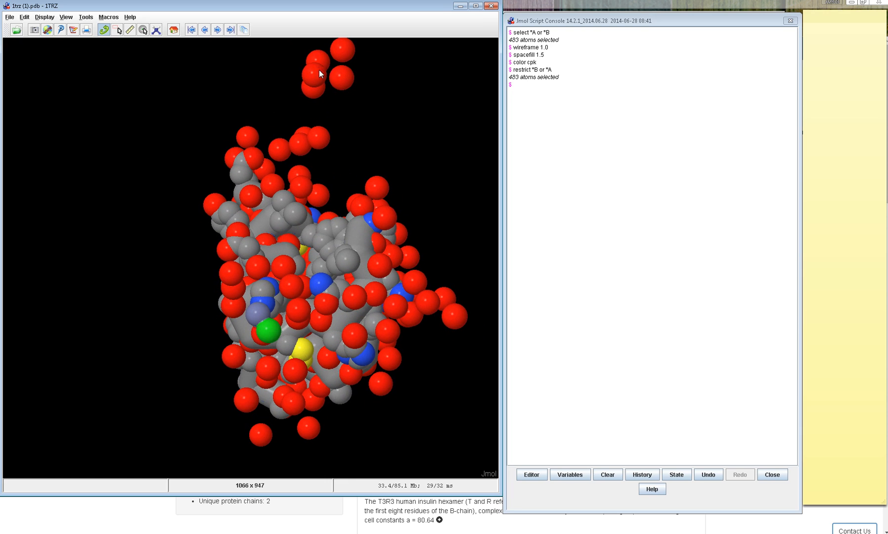
click(341, 80)
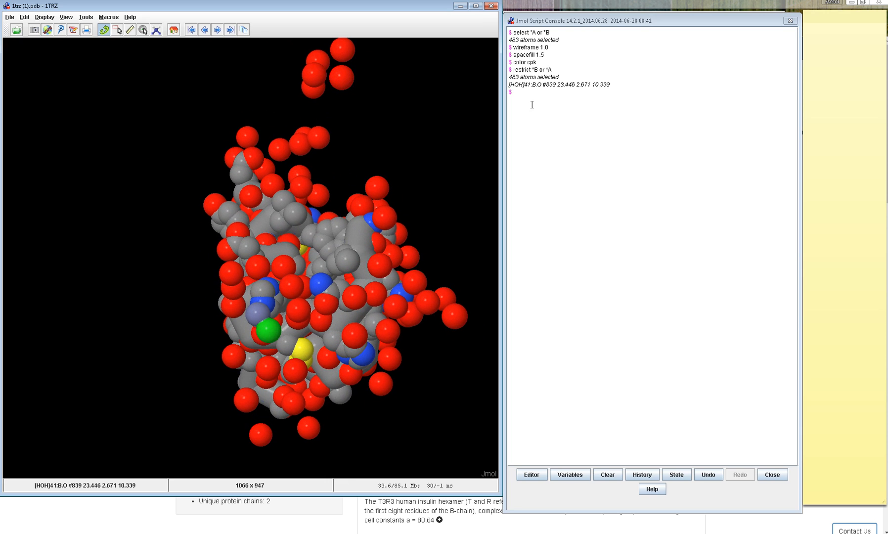
click(318, 82)
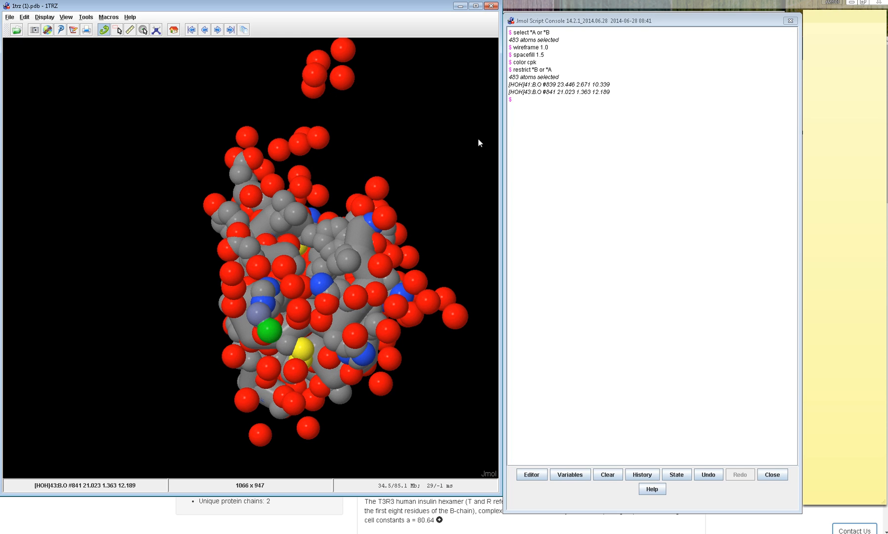
drag(442, 229, 254, 80)
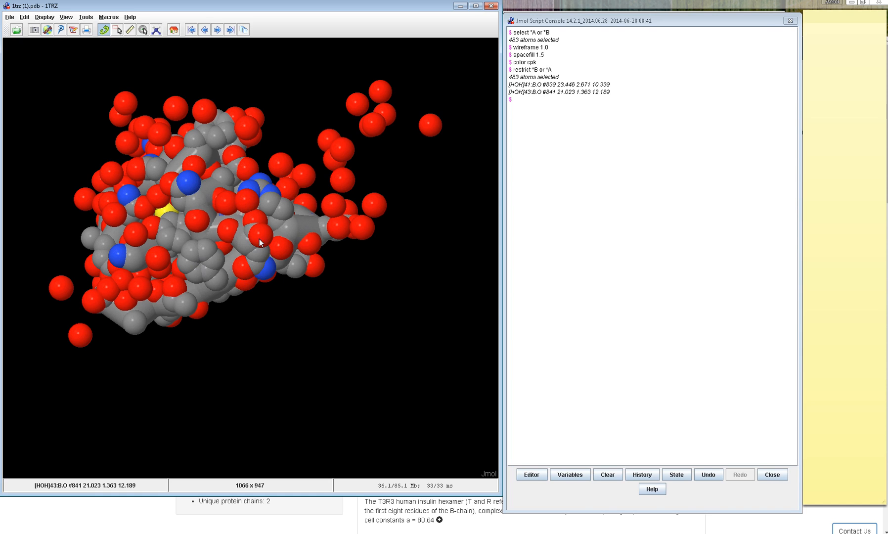
click(574, 123)
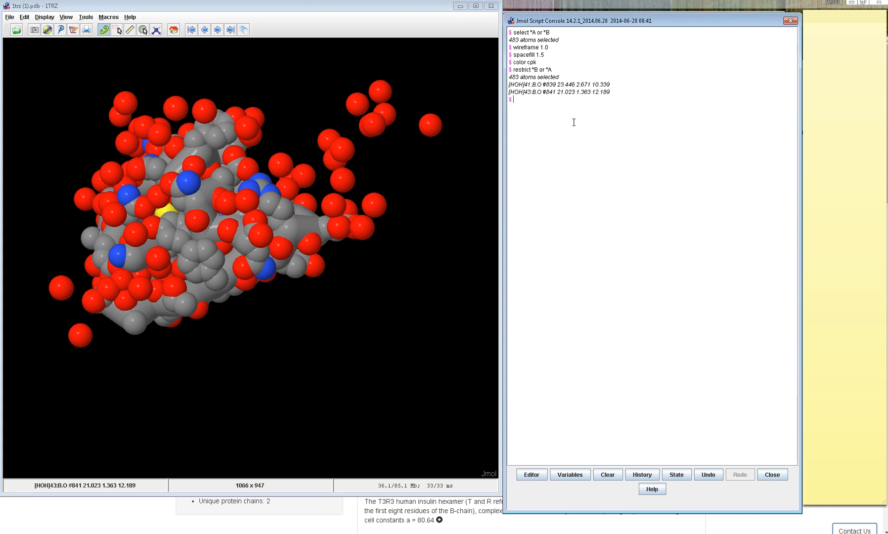
drag(401, 290, 327, 167)
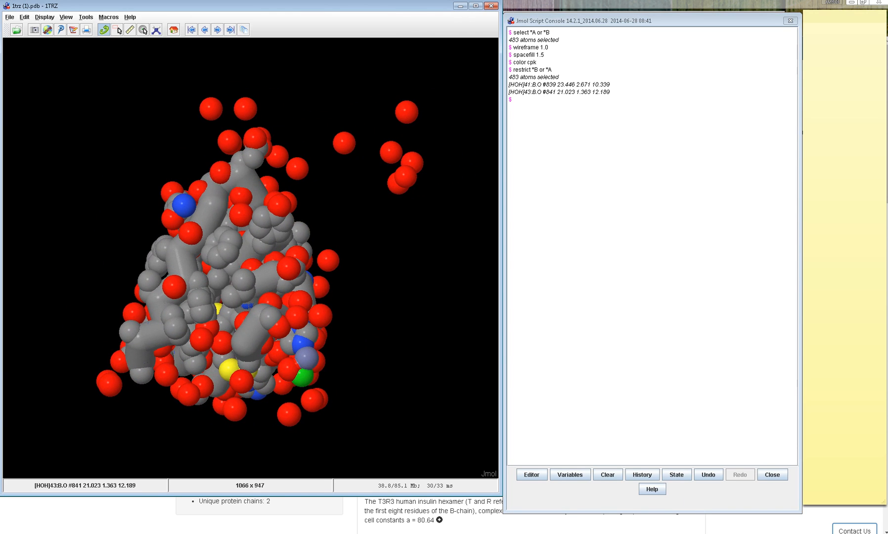
Undo the restriction, cpk coloring, spacefill and wireframe changes on the model.
click(708, 478)
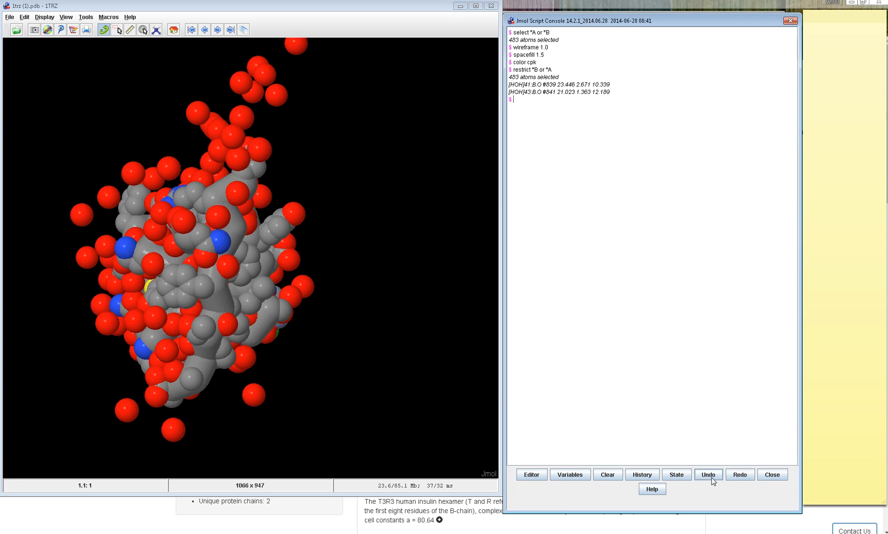
click(709, 475)
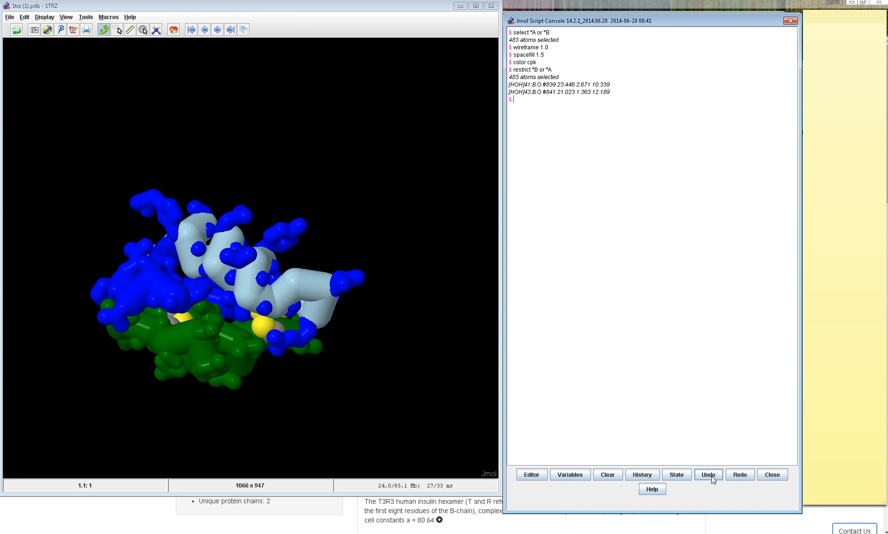
Identify the yellow sulfur atom nearest the green chain in the disulfide bond beside the blue strand, and highlight its chain letter in the read-out.
drag(438, 428, 216, 251)
drag(379, 271, 89, 323)
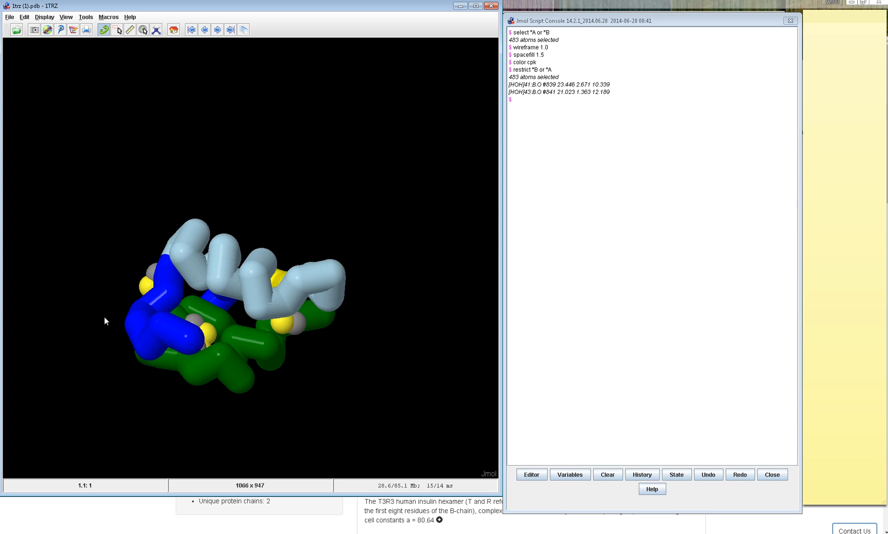
drag(186, 302, 377, 259)
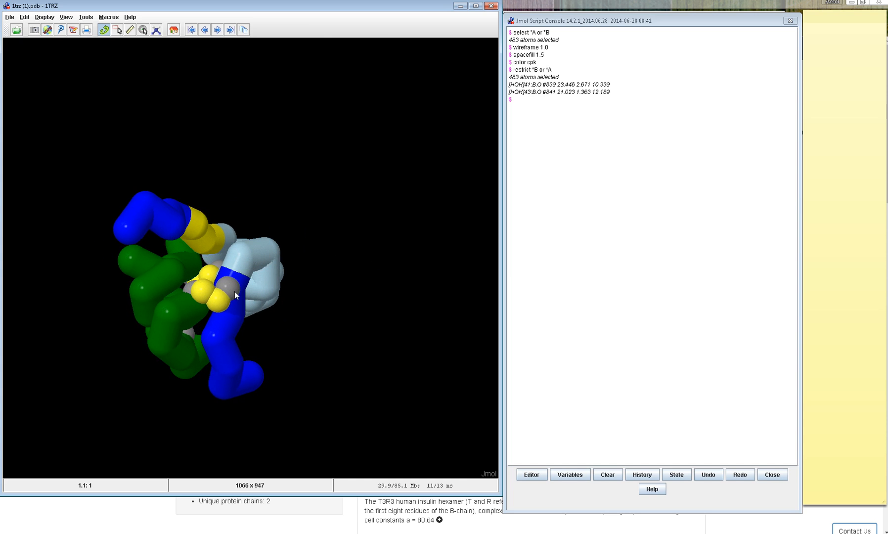
mouse_move(325, 246)
mouse_down()
mouse_move(319, 221)
mouse_move(343, 246)
mouse_up()
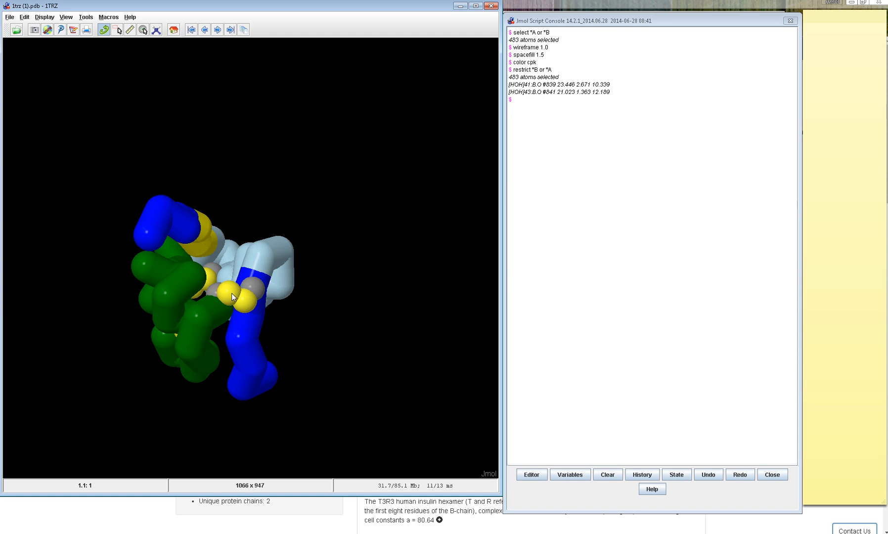
click(228, 292)
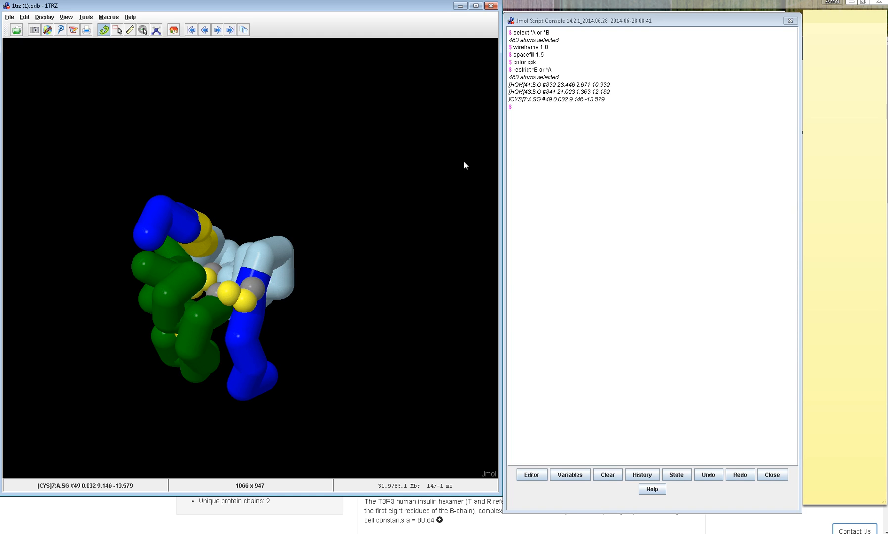
click(511, 101)
drag(512, 101, 524, 102)
click(529, 102)
double_click(529, 99)
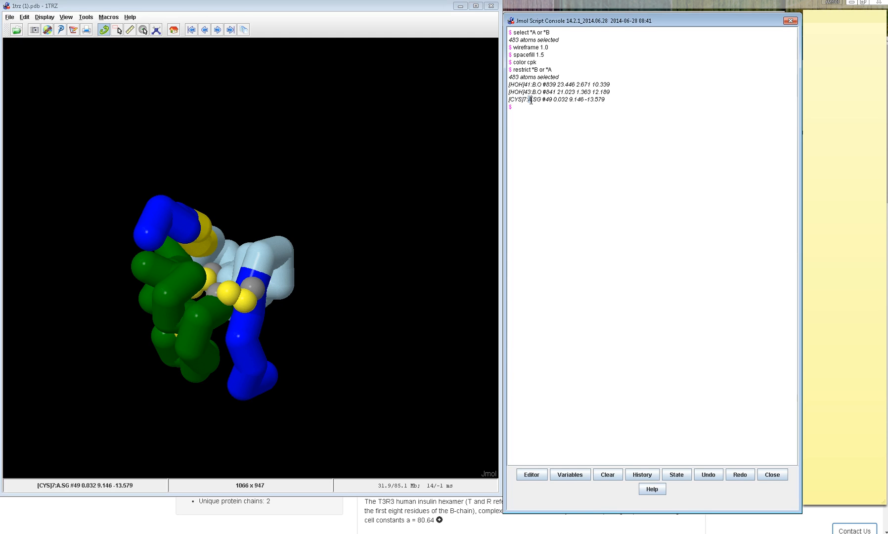
Identify the gray carbon atom on the blue strand's side of the disulfide bond, and highlight its chain letter in the read-out.
click(253, 289)
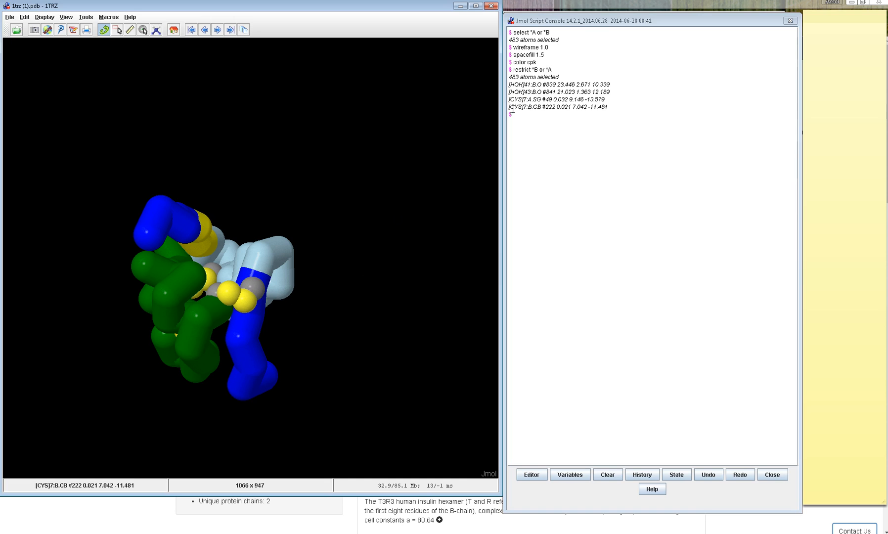
click(513, 110)
double_click(528, 106)
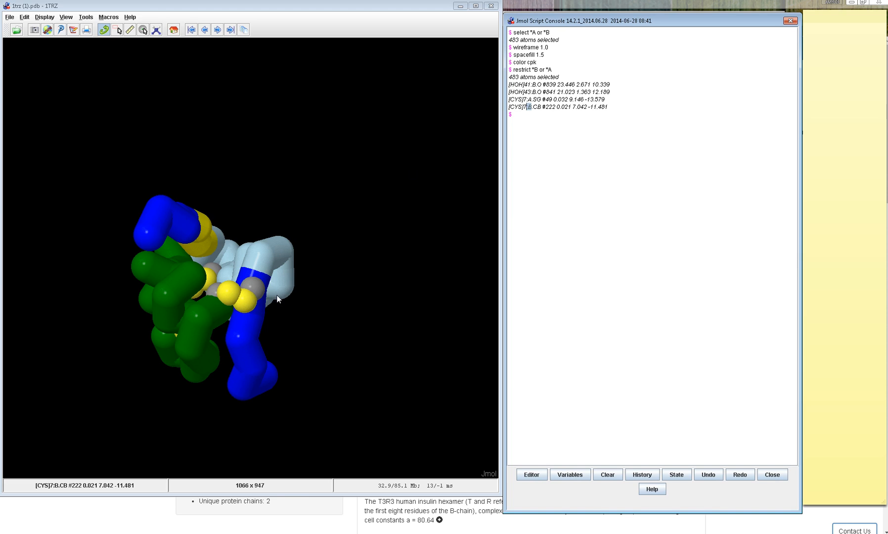
Write "cys = 2 atoms (1C and 1S)" on the sticky note and check the cysteine atoms on the model.
click(835, 99)
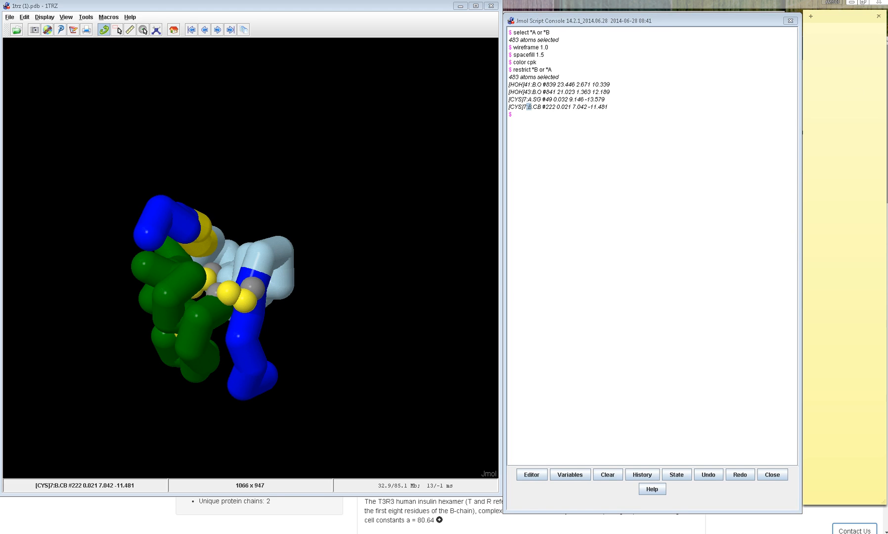
text(cys = 2 atoms (1C and 1S))
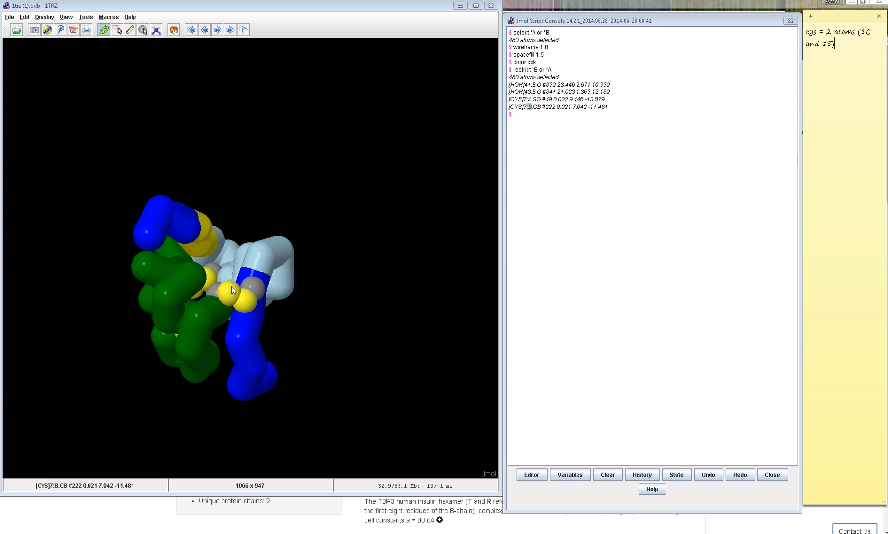
drag(340, 288, 285, 198)
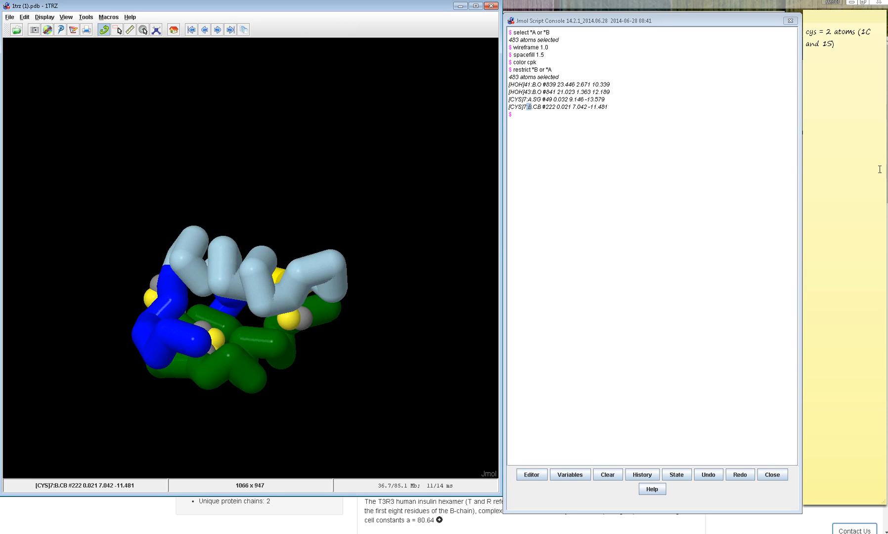
Add "signal peptide, B chain, C-peptide, A chain" below a blank line on the sticky note and highlight "signal peptide".
click(871, 148)
key(Return)
key(Return)
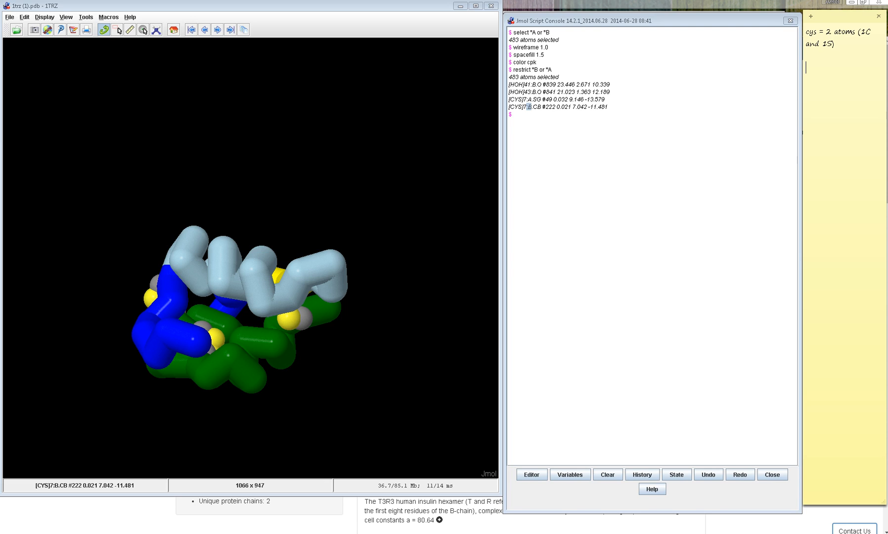
text(signal peptide, B chain, C-pep)
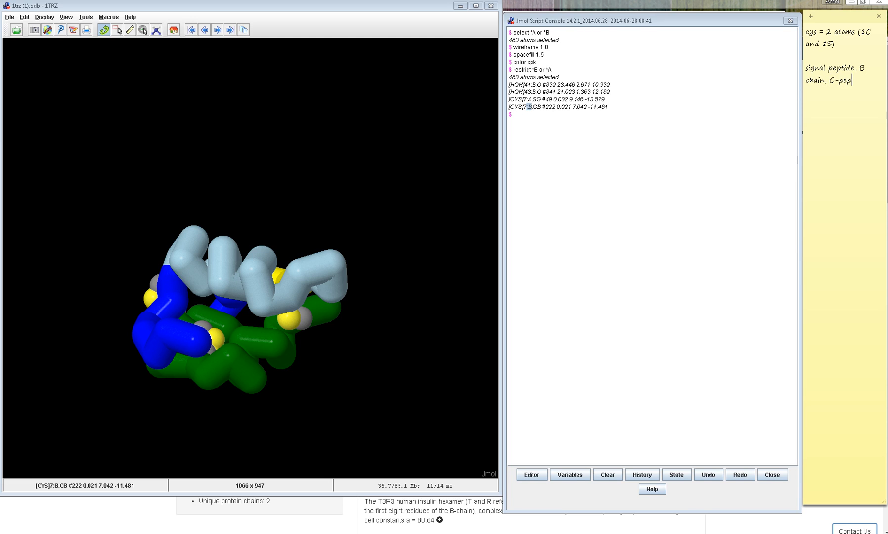
text(tide, A chain)
drag(806, 67, 857, 67)
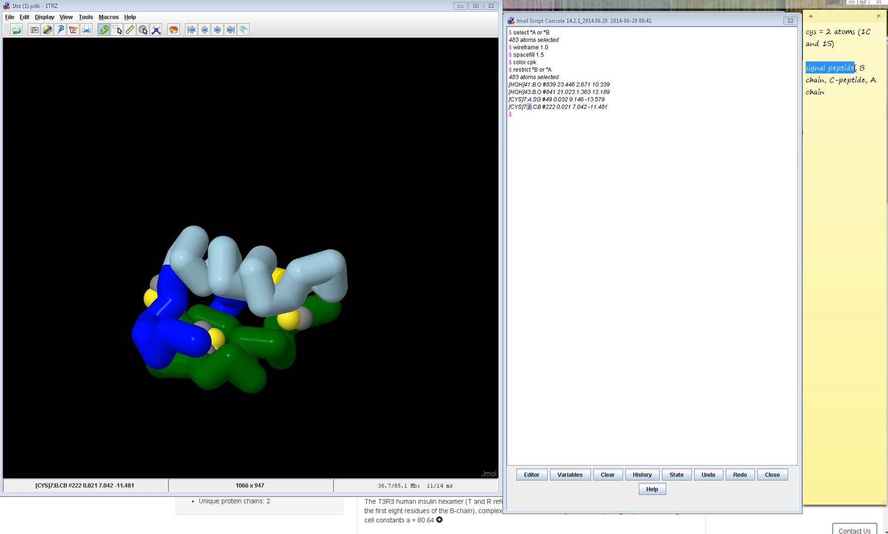
drag(361, 320, 382, 118)
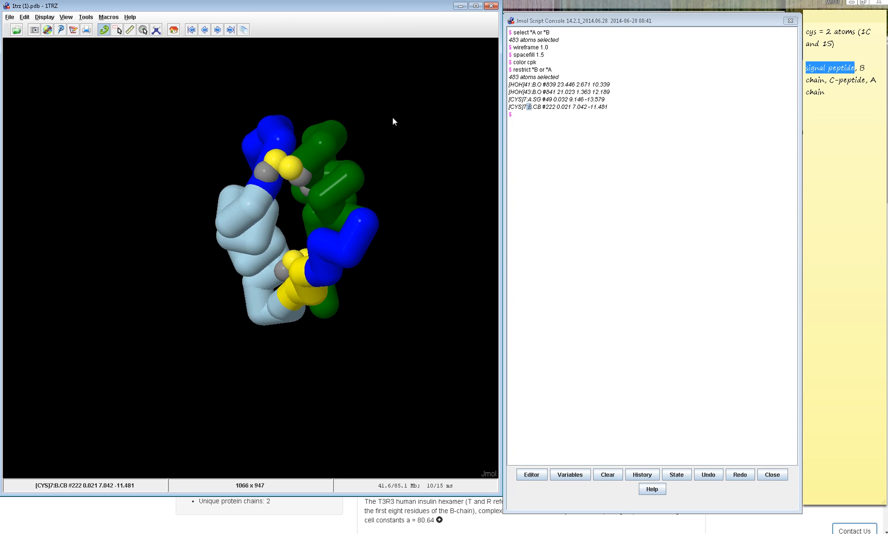
Examine the insulin model from several angles, following the blue and green chains, the yellow segment and the disulfide bonds between them.
drag(405, 174, 453, 211)
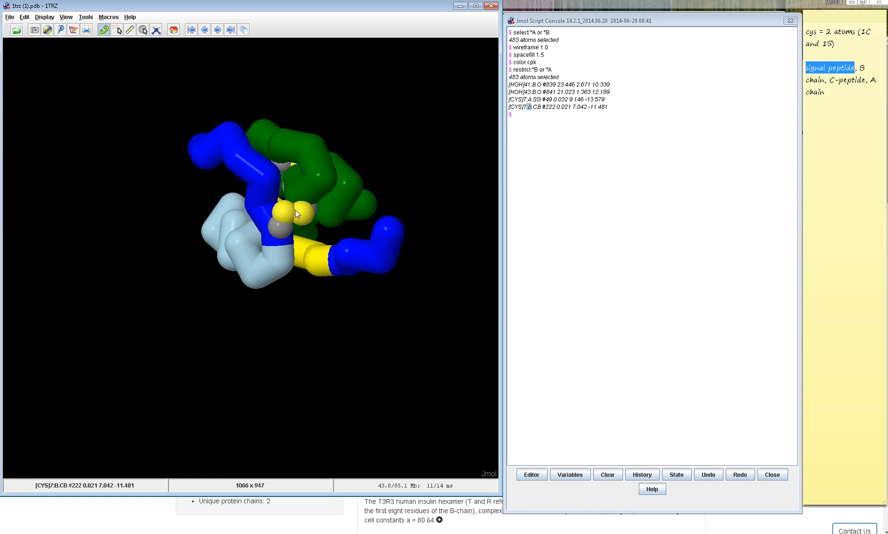
drag(294, 190, 331, 177)
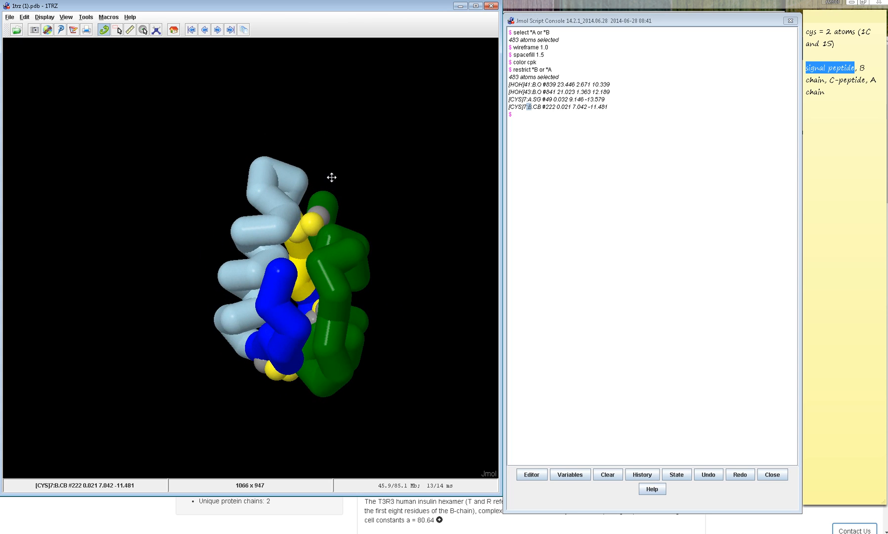
drag(306, 230, 337, 266)
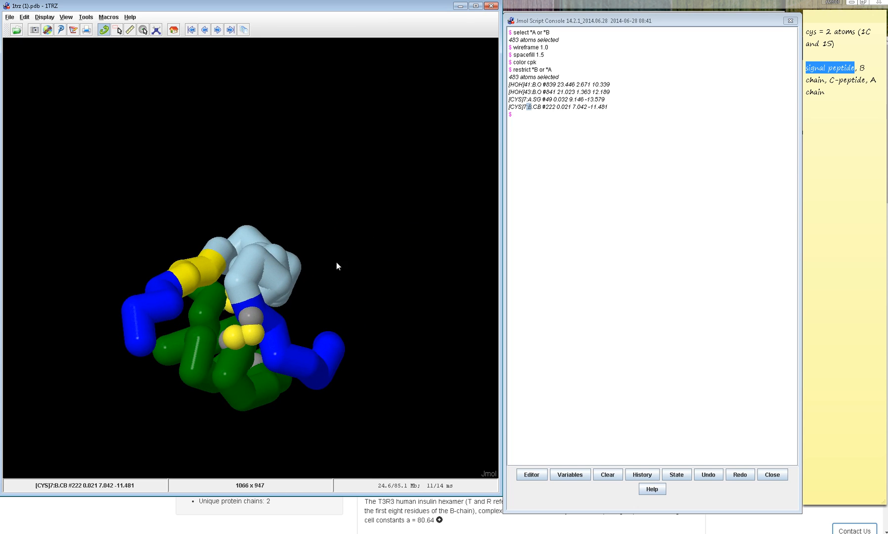
drag(265, 283, 146, 243)
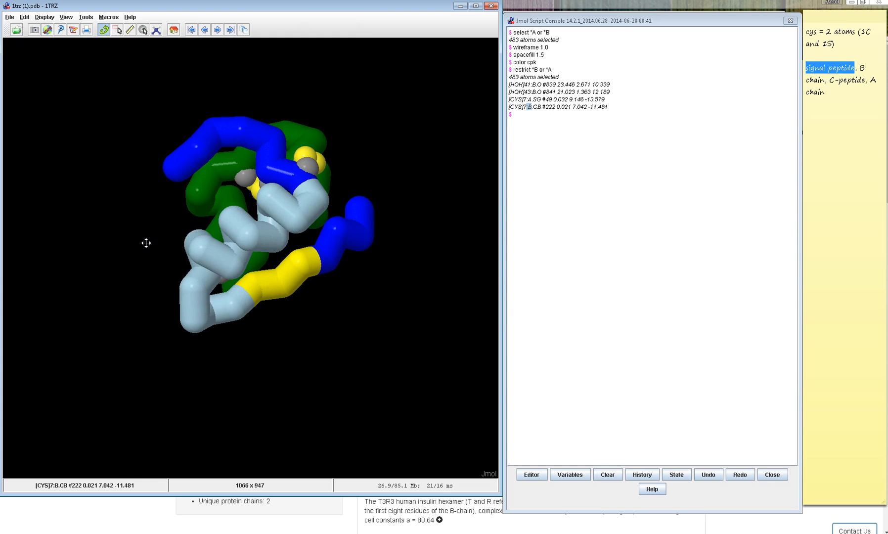
drag(347, 174, 383, 306)
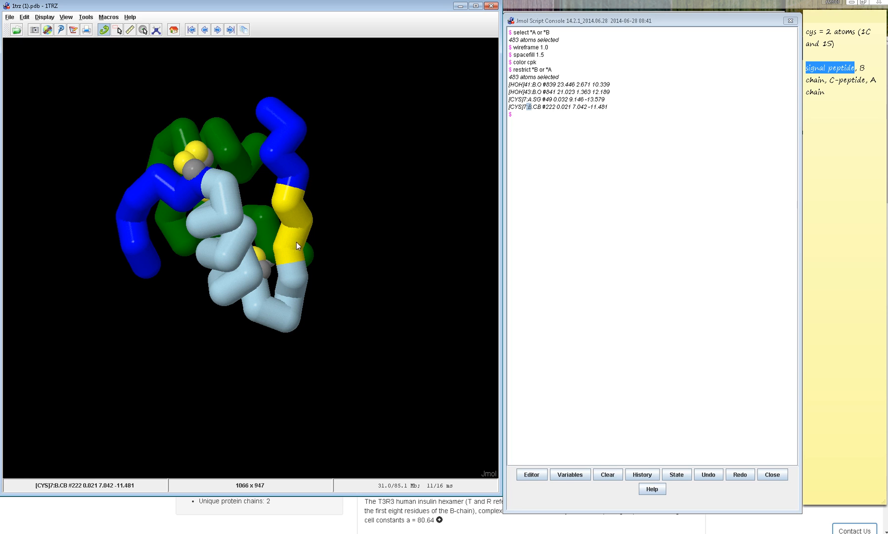
drag(344, 124, 312, 262)
mouse_move(366, 189)
mouse_down()
mouse_move(359, 202)
mouse_move(371, 247)
mouse_move(362, 205)
mouse_up()
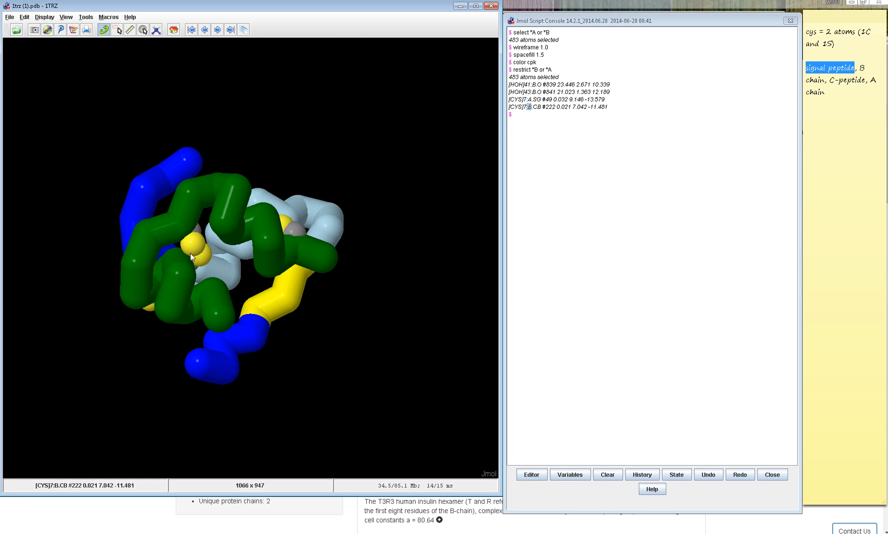
drag(291, 179, 349, 274)
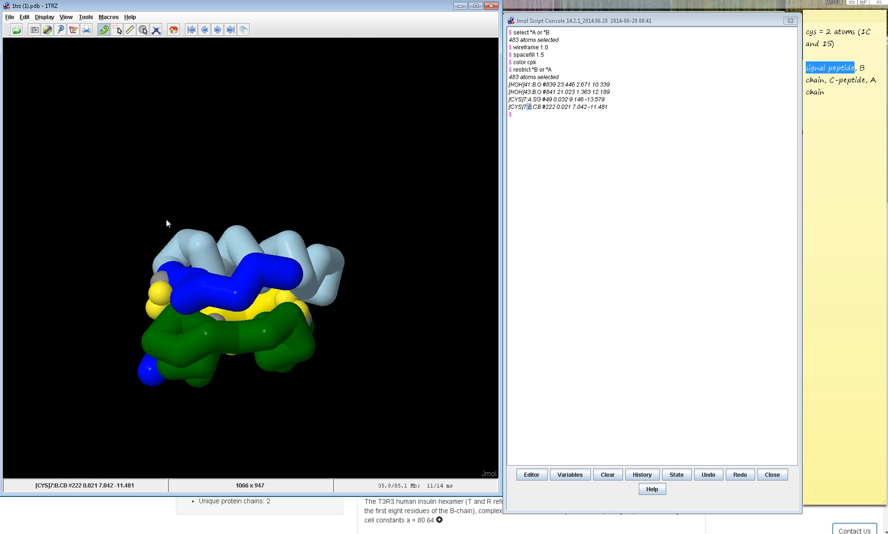
drag(242, 232, 113, 162)
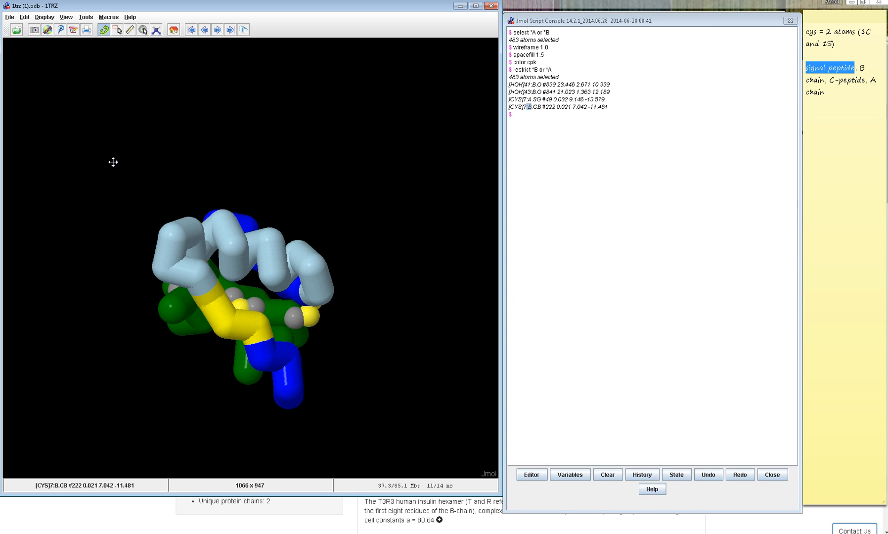
drag(113, 162, 112, 160)
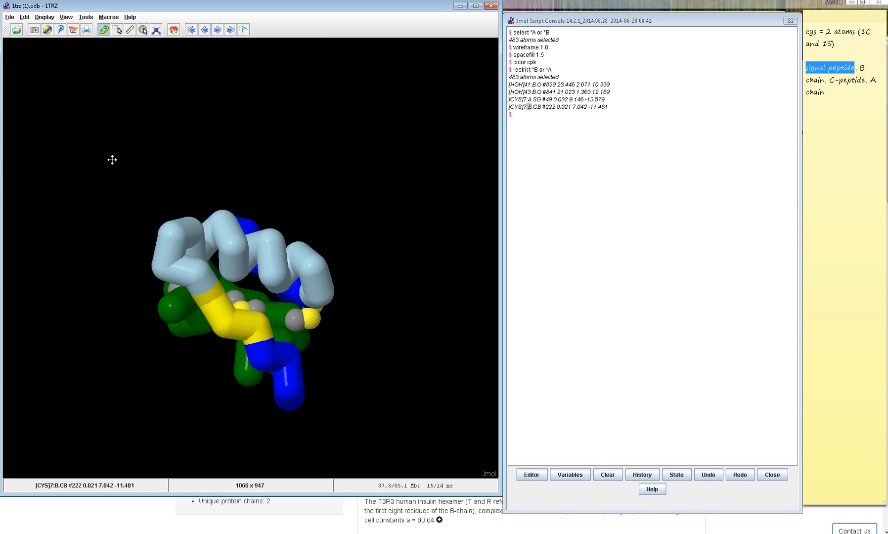
drag(113, 160, 333, 299)
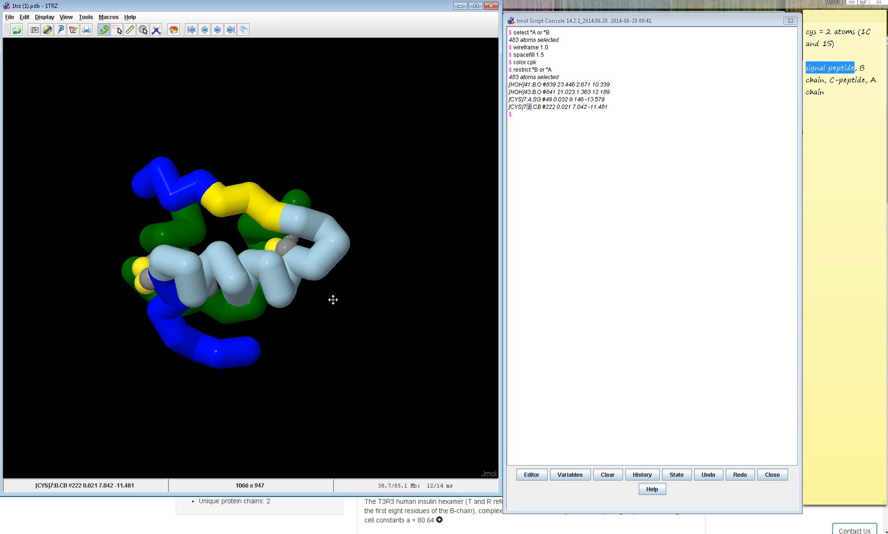
drag(332, 300, 327, 279)
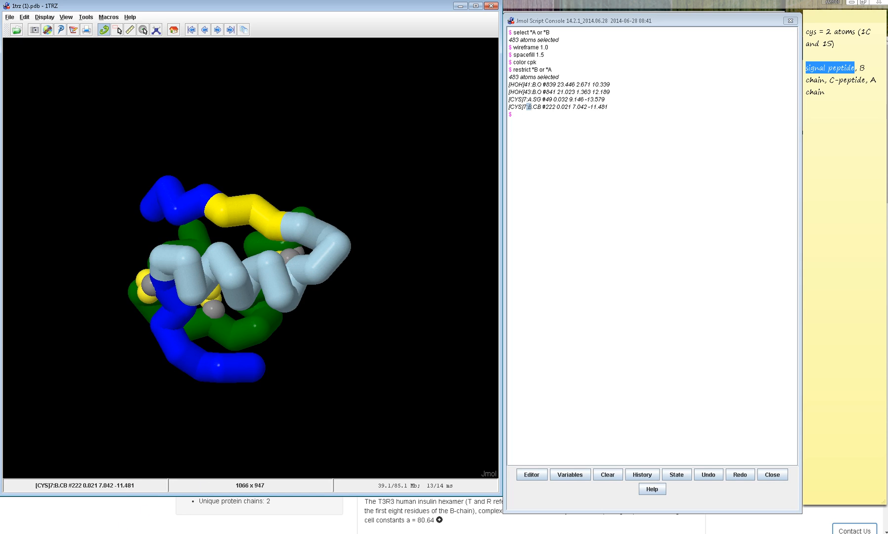
click(460, 5)
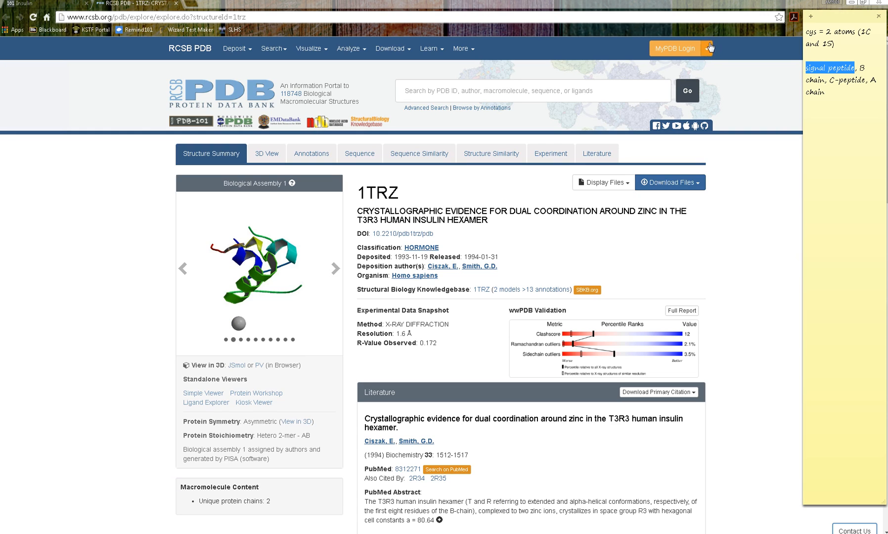
click(754, 89)
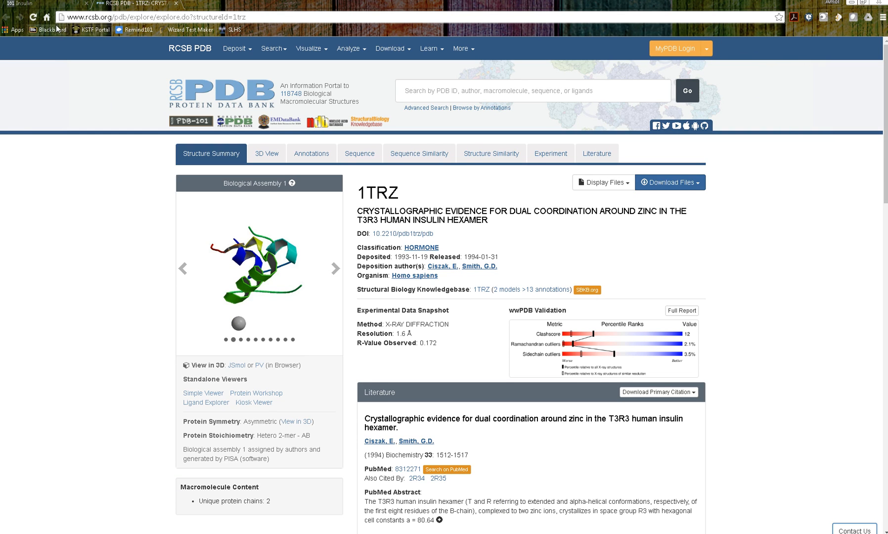
click(126, 15)
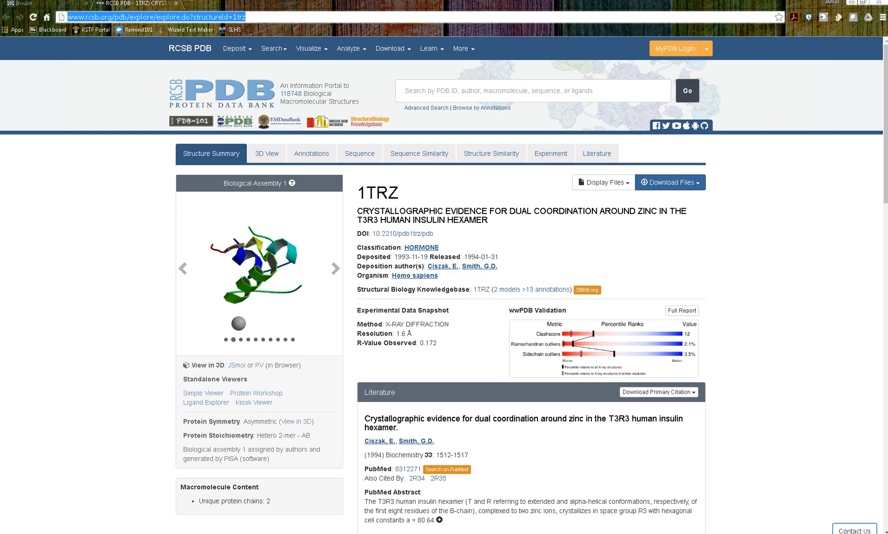
text(www.pdb.org)
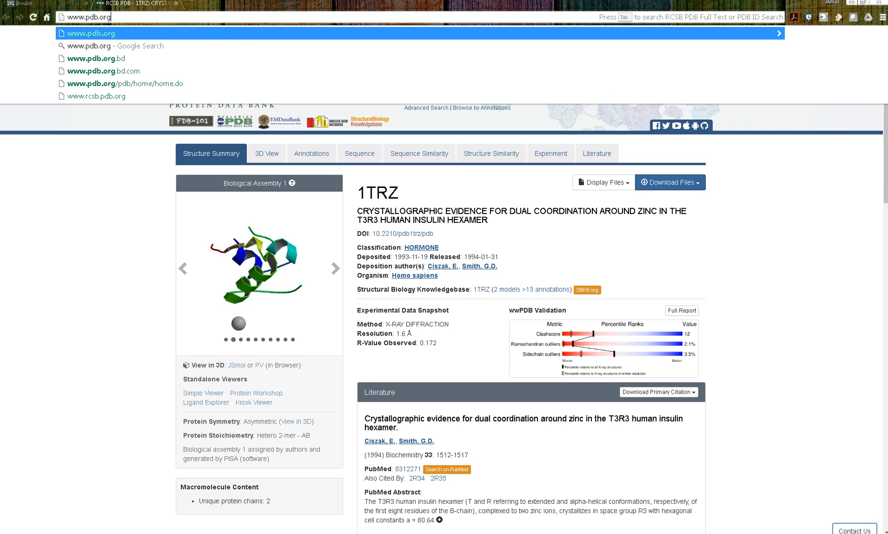
key(Return)
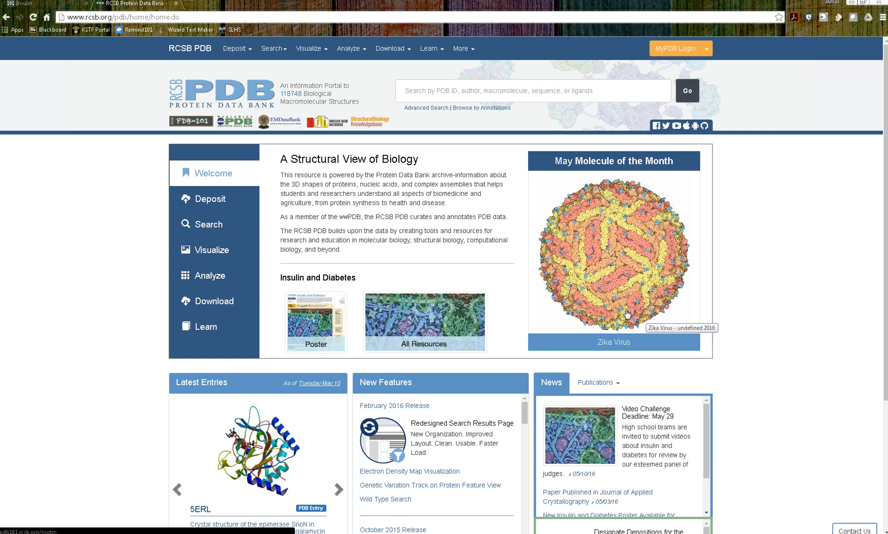
From the Zika Virus Molecule of the Month feature, browse the molecules by title under I and open the Insulin article.
click(623, 257)
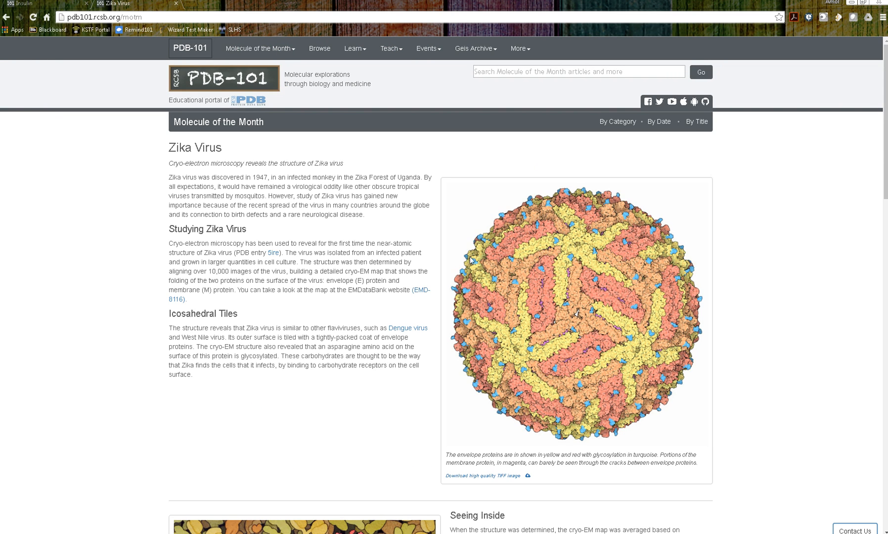
click(702, 123)
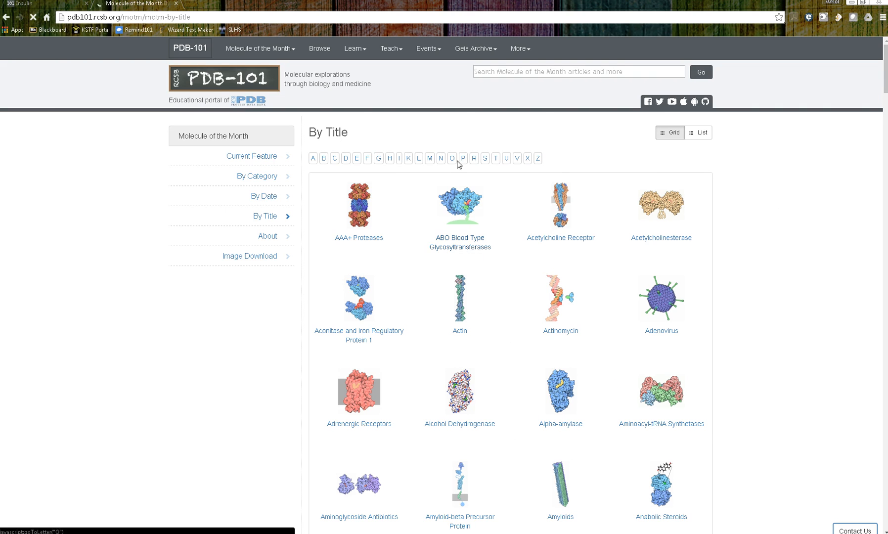
click(399, 160)
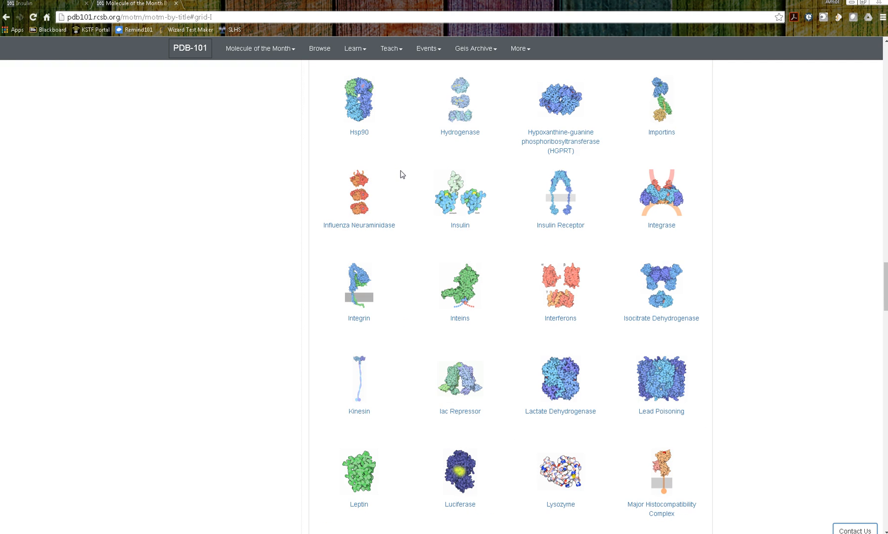
click(465, 198)
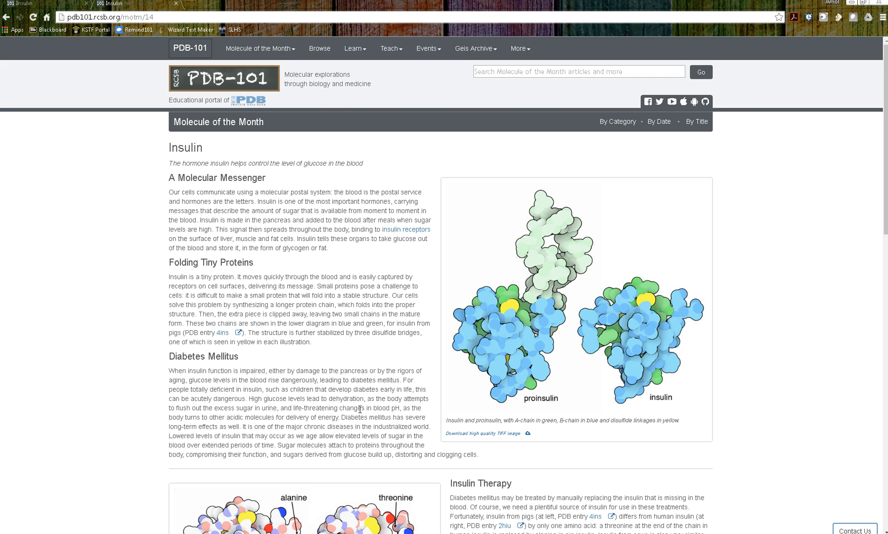
Open the PDB entry 1trz linked in the Insulin article's "Exploring the Structure" section.
scroll(359, 386, down, 4)
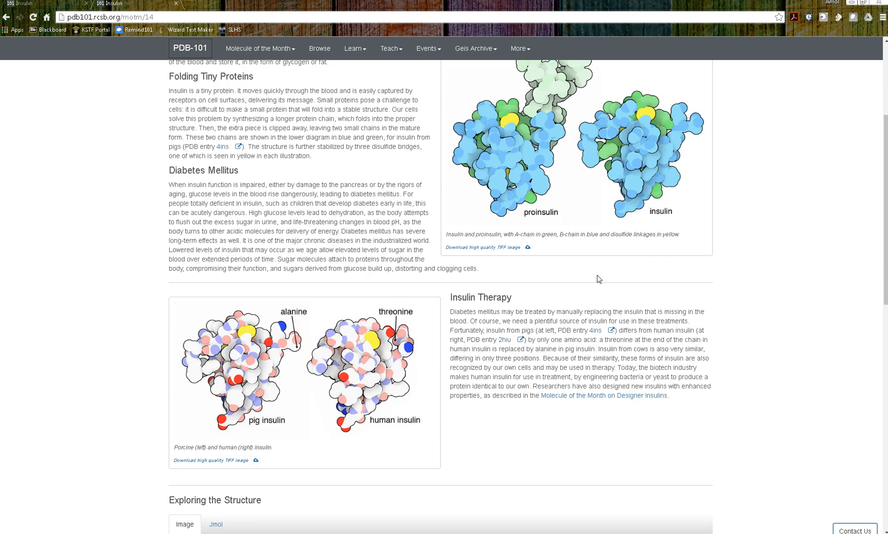
scroll(529, 299, down, 5)
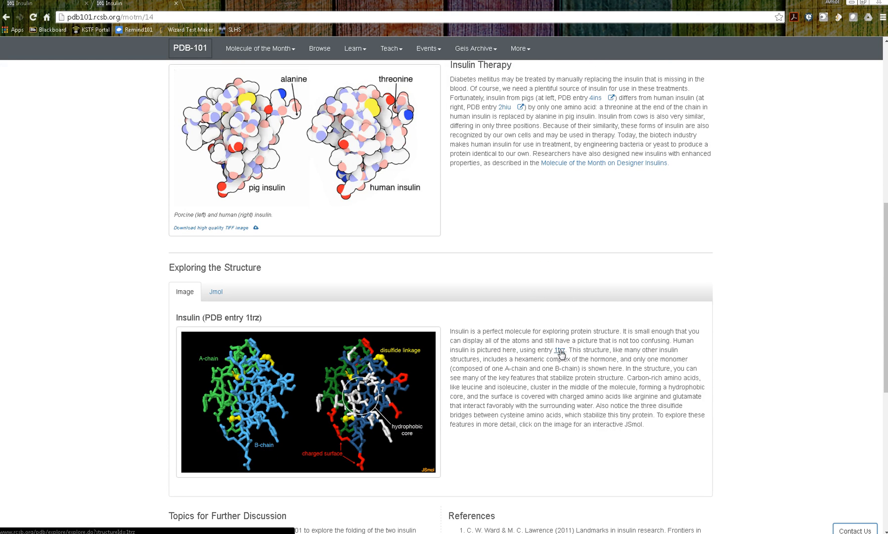
click(560, 351)
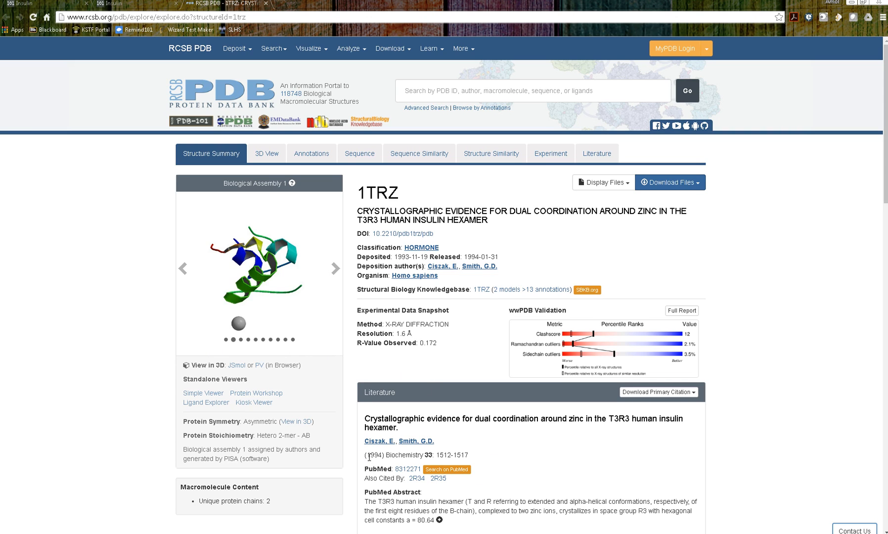
Examine the 1TRZ entry's publication year, experimental method, insulin chains, protein feature view and small-molecule ligands.
drag(367, 455, 384, 455)
drag(449, 326, 386, 324)
scroll(324, 328, down, 4)
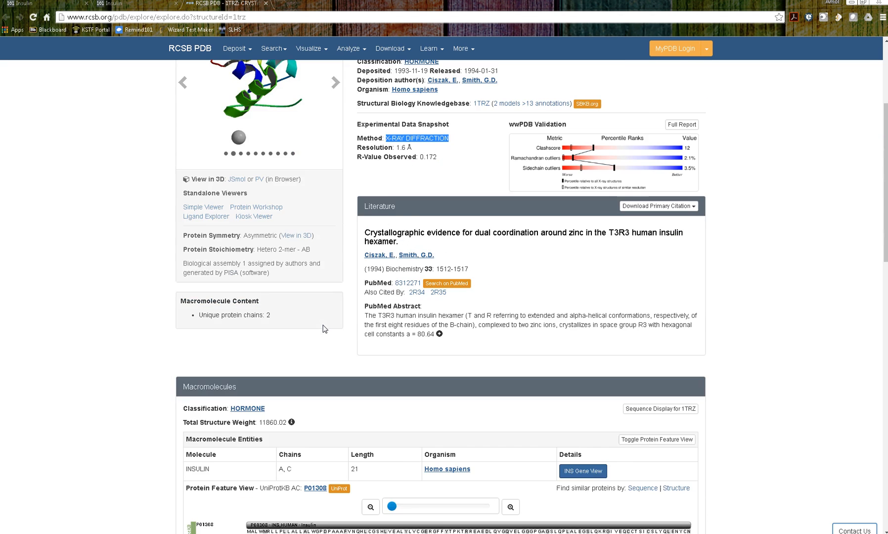
scroll(324, 329, down, 3)
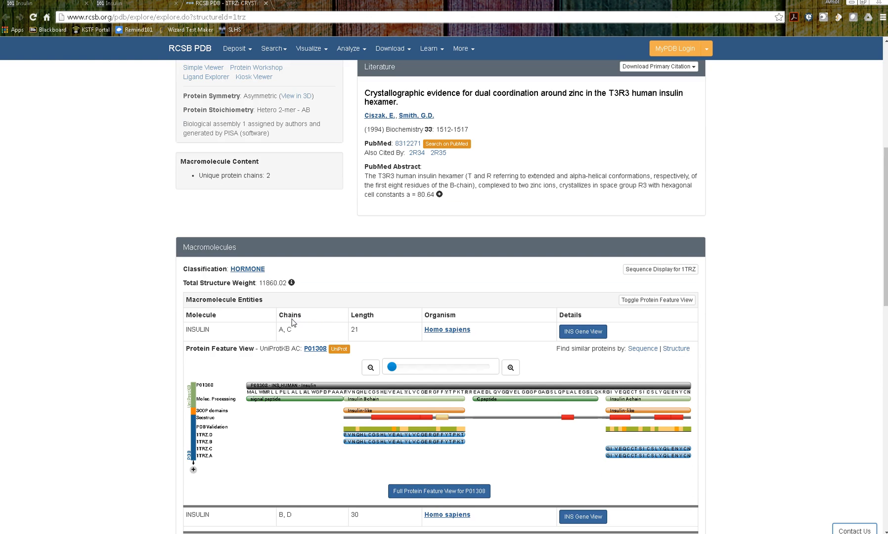
scroll(232, 260, down, 1)
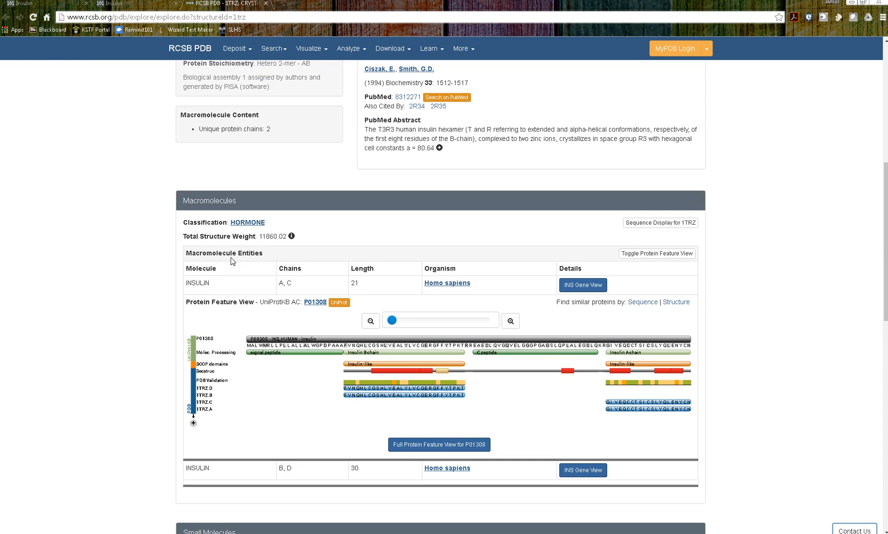
drag(188, 283, 295, 286)
scroll(252, 313, down, 4)
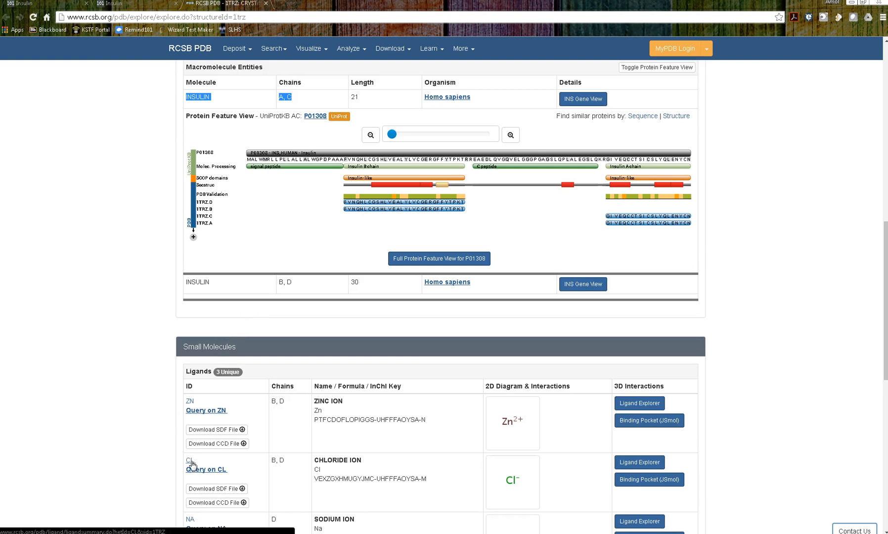
scroll(215, 505, down, 2)
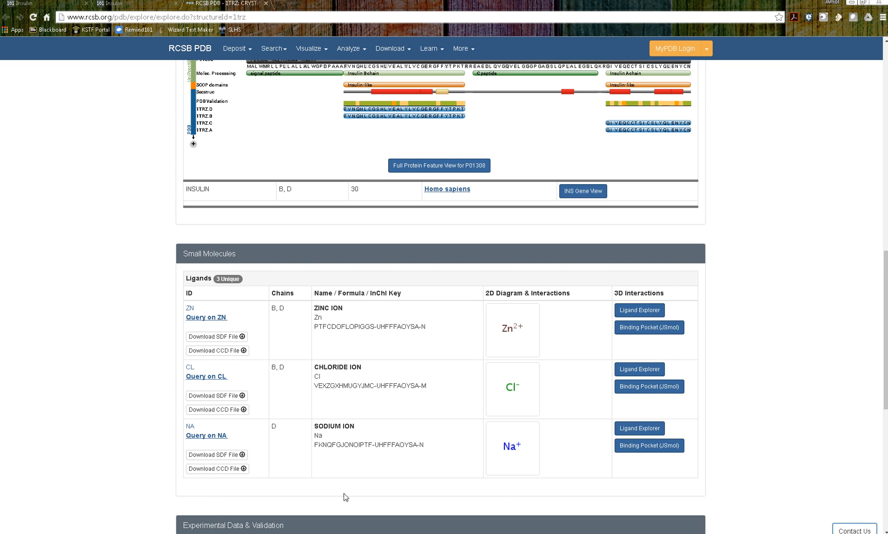
scroll(429, 508, up, 9)
scroll(436, 504, up, 3)
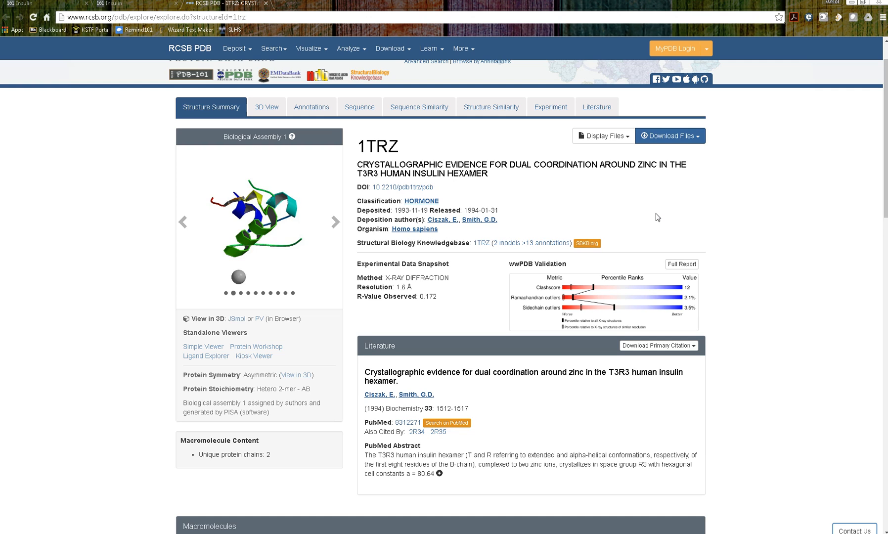
Download the 1TRZ structure in PDB Format and show the downloaded file in its folder.
click(695, 138)
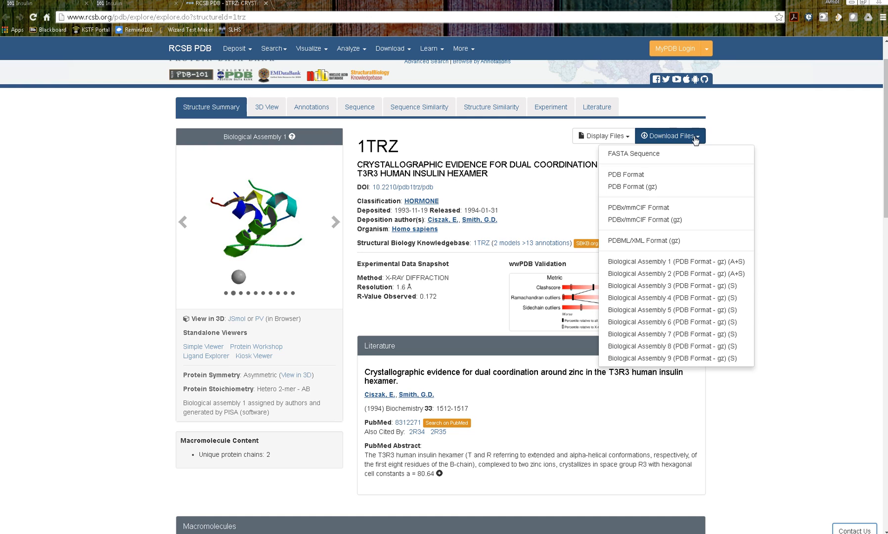
click(629, 176)
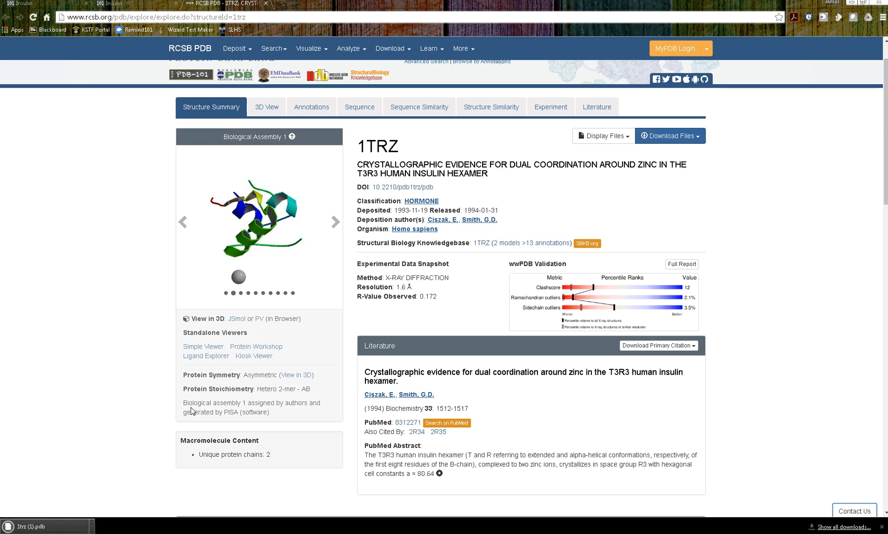
click(92, 527)
click(119, 497)
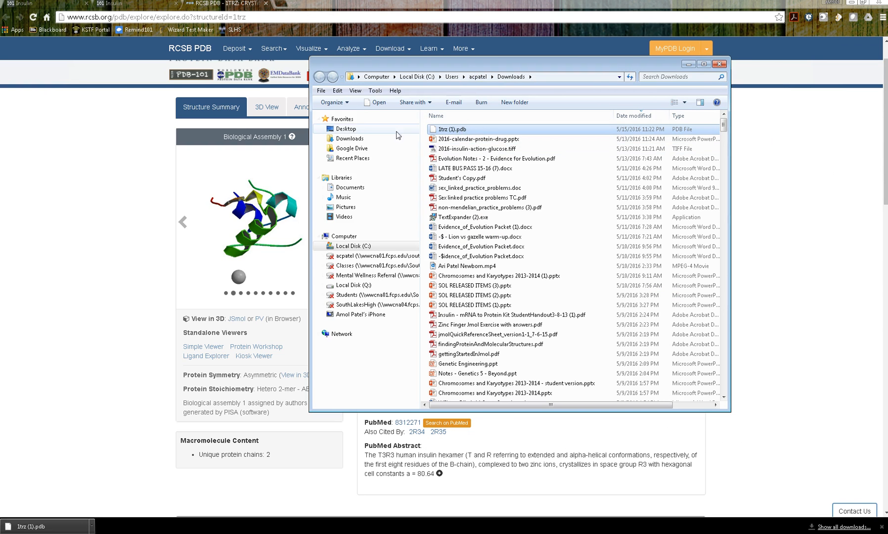
Show the 1trz (1).pdb file stored in the insulin folder on the Desktop.
click(453, 130)
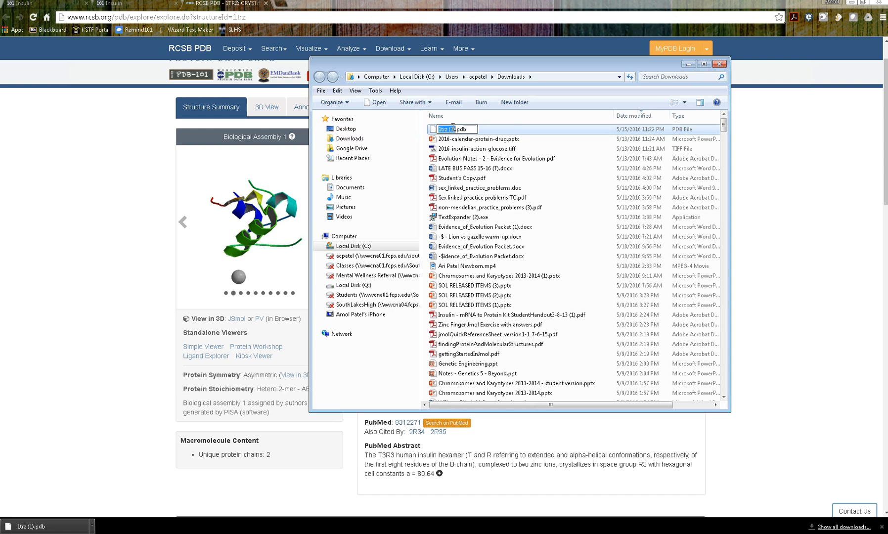
click(501, 131)
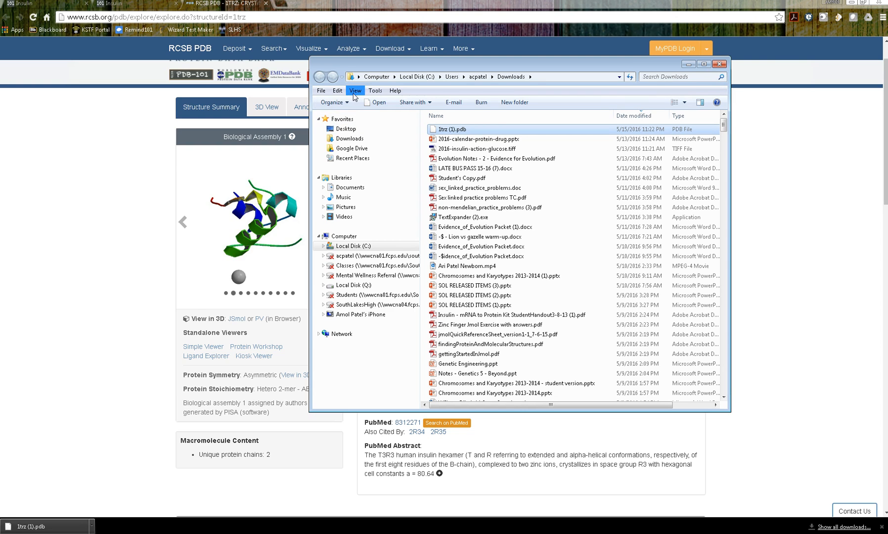
click(356, 130)
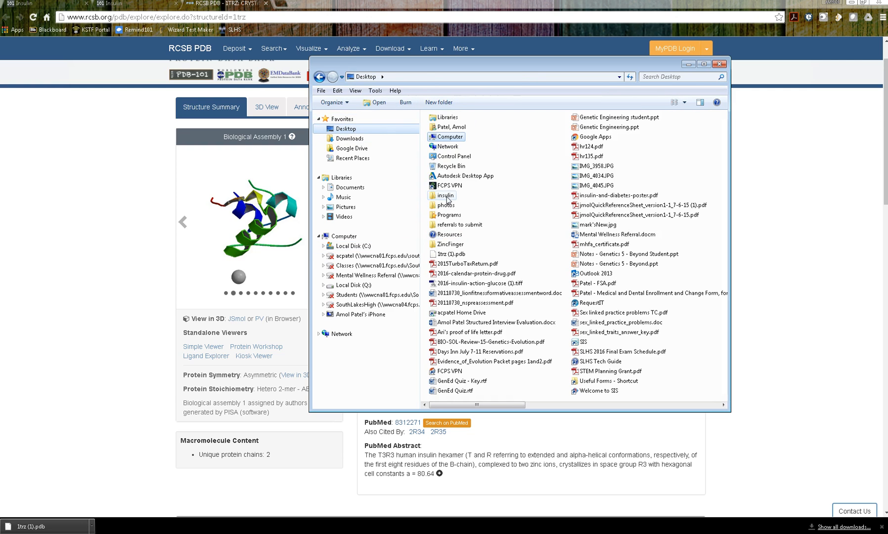
double_click(444, 199)
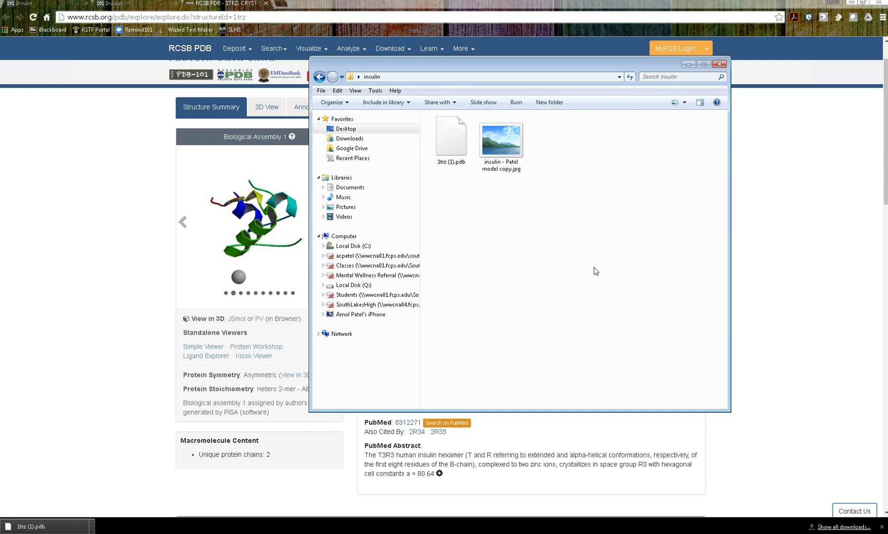
click(688, 64)
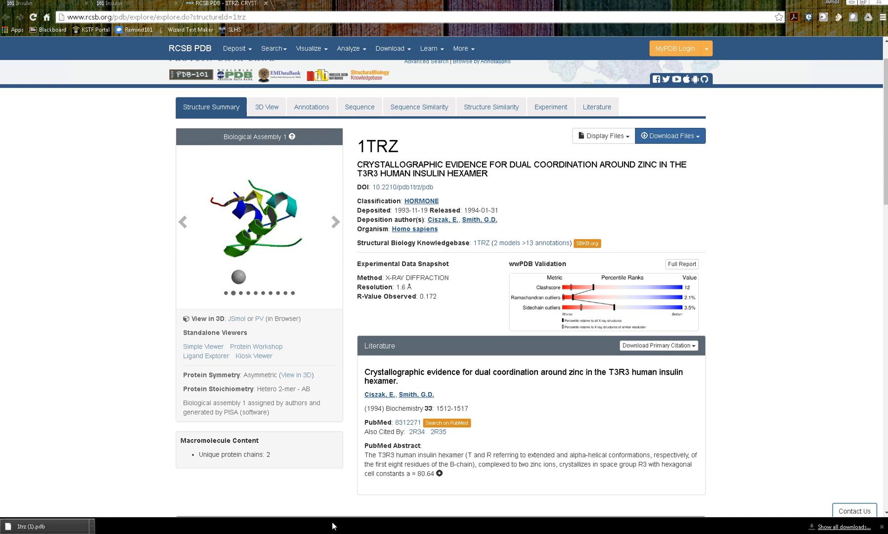
Switch to Jmol, open 1trz (1).pdb from the insulin folder and clear the script console.
click(307, 533)
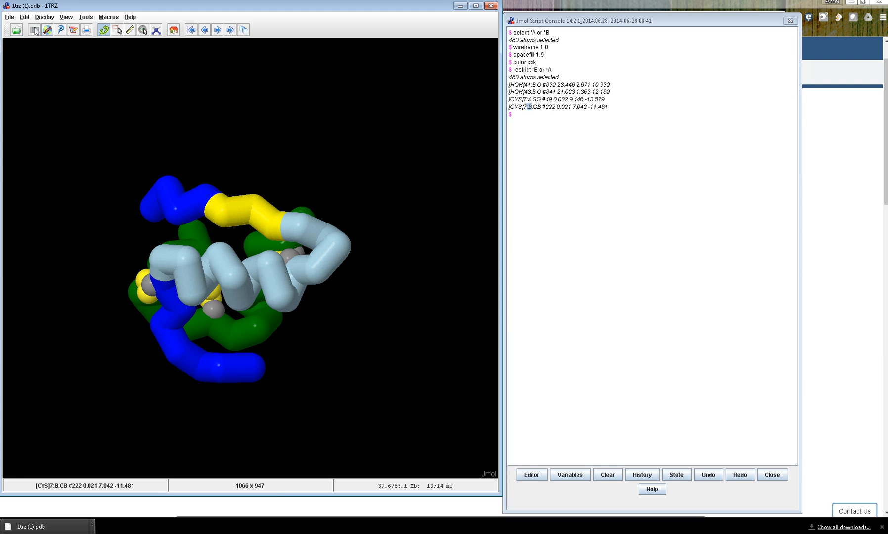
click(19, 30)
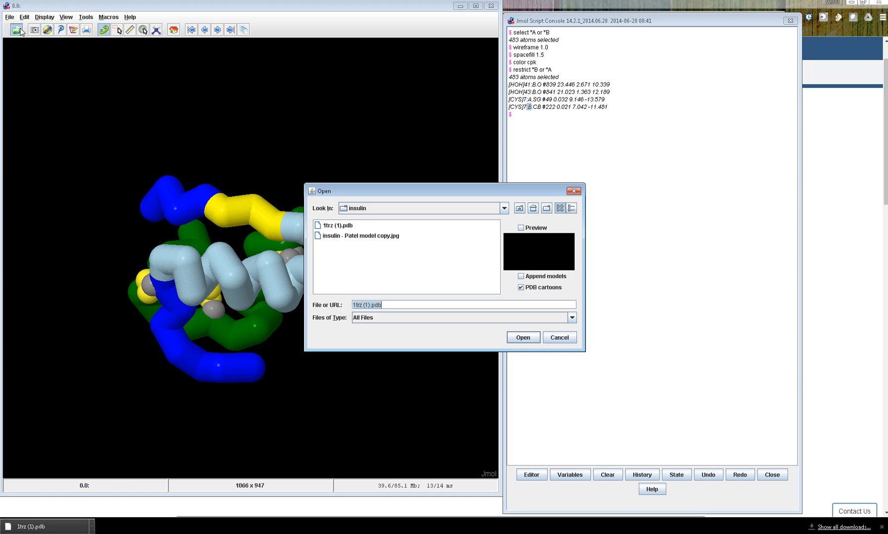
click(349, 226)
click(523, 338)
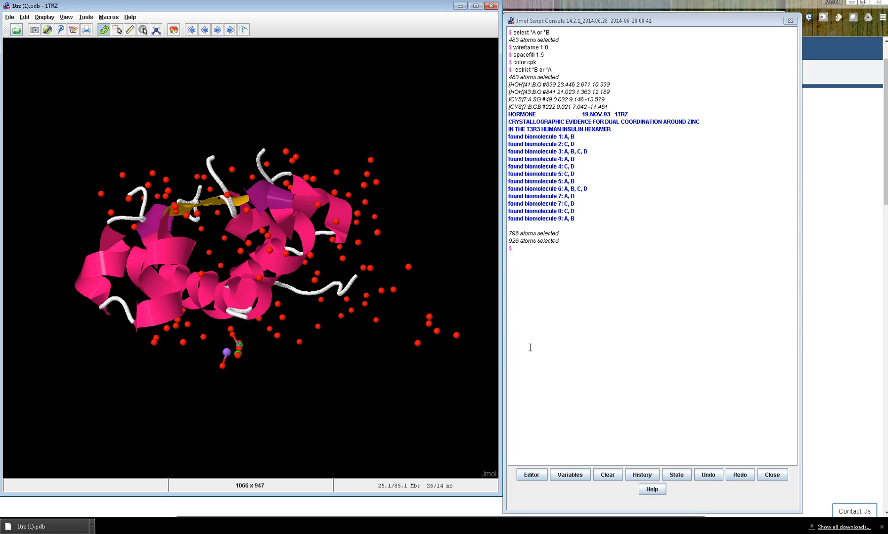
click(608, 475)
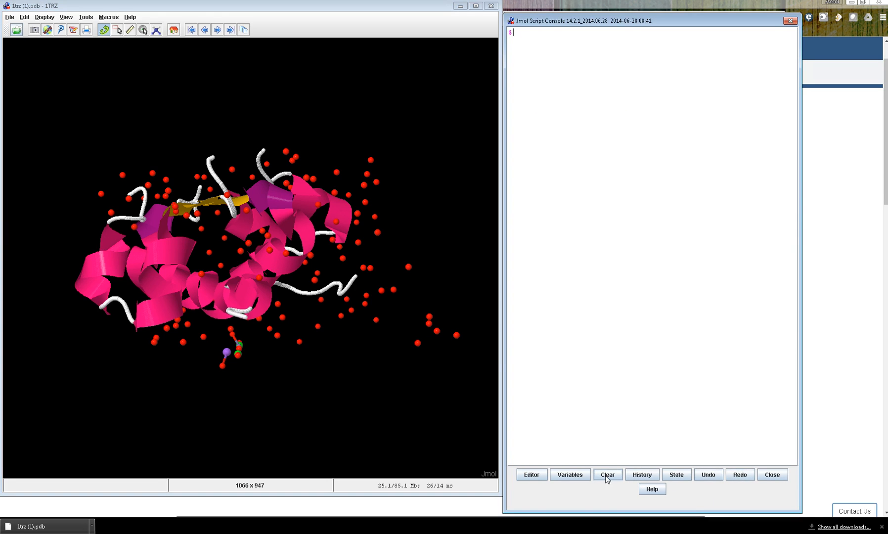
Examine the cartoon view of the insulin structure from several angles, including its helices, sheets, chain ends and surrounding atoms.
drag(350, 367, 337, 227)
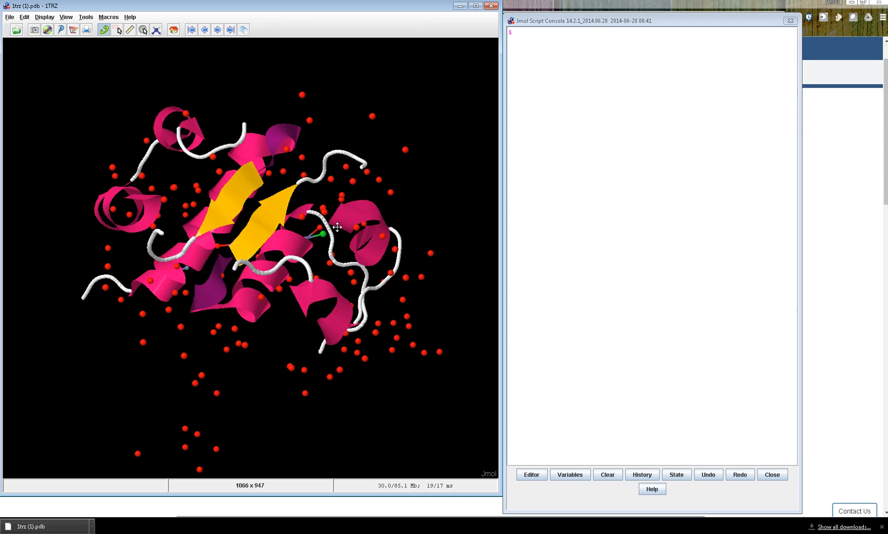
drag(340, 278, 341, 336)
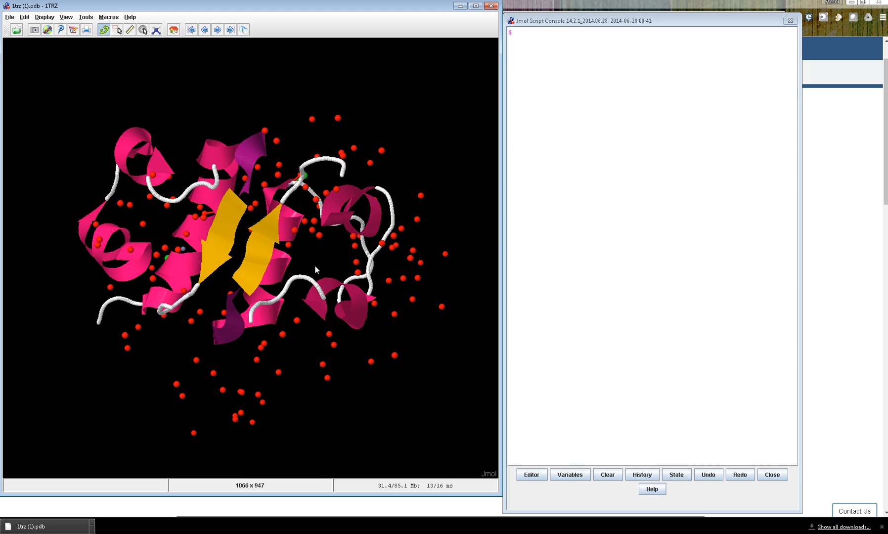
drag(270, 280, 360, 254)
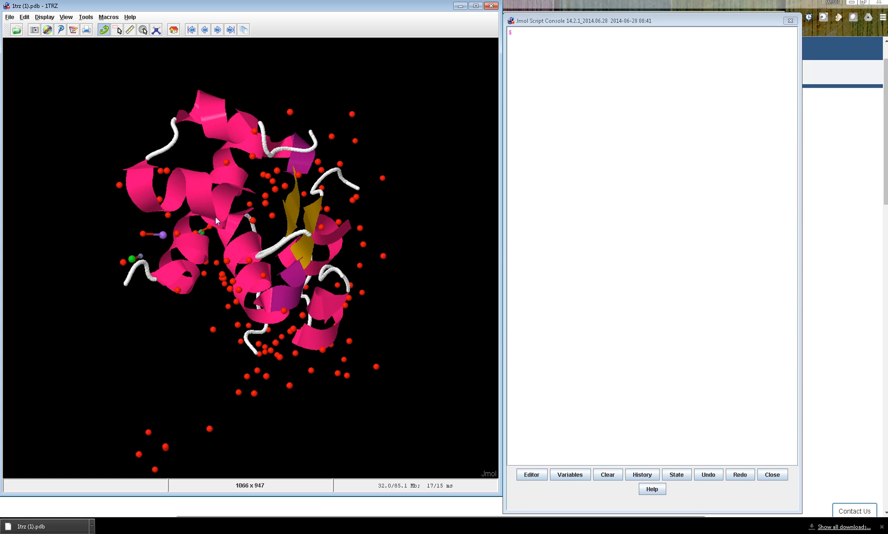
drag(217, 186, 188, 193)
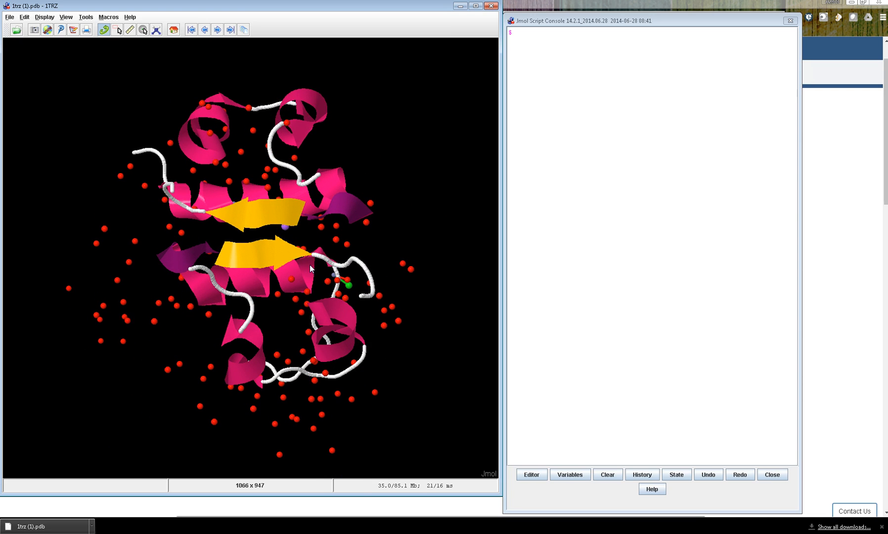
drag(397, 193, 377, 220)
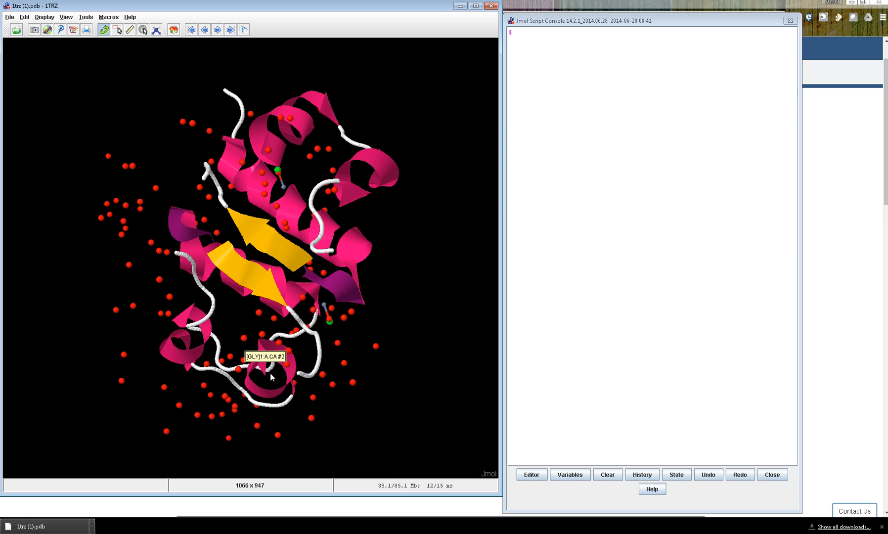
drag(250, 274, 297, 213)
Display the whole structure as a backbone with thickness 2.1 and turn the cartoon off.
click(580, 239)
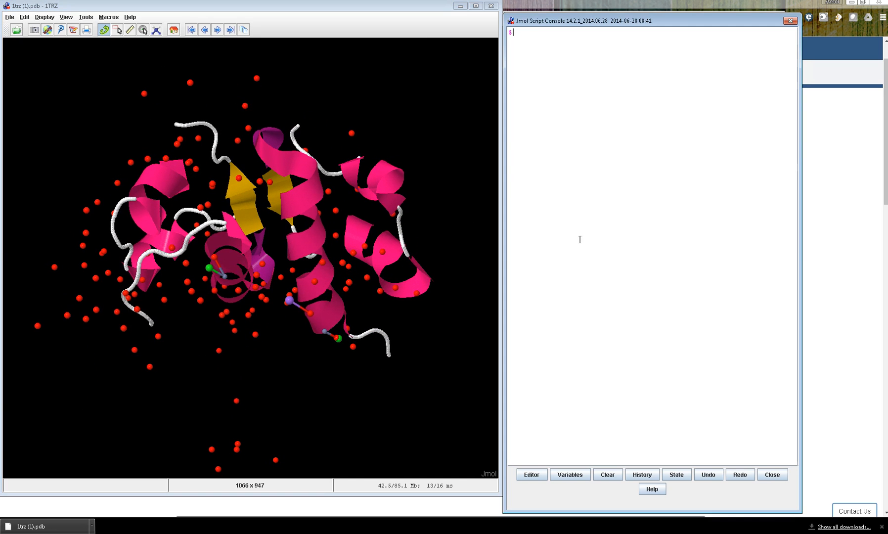
text(backbone)
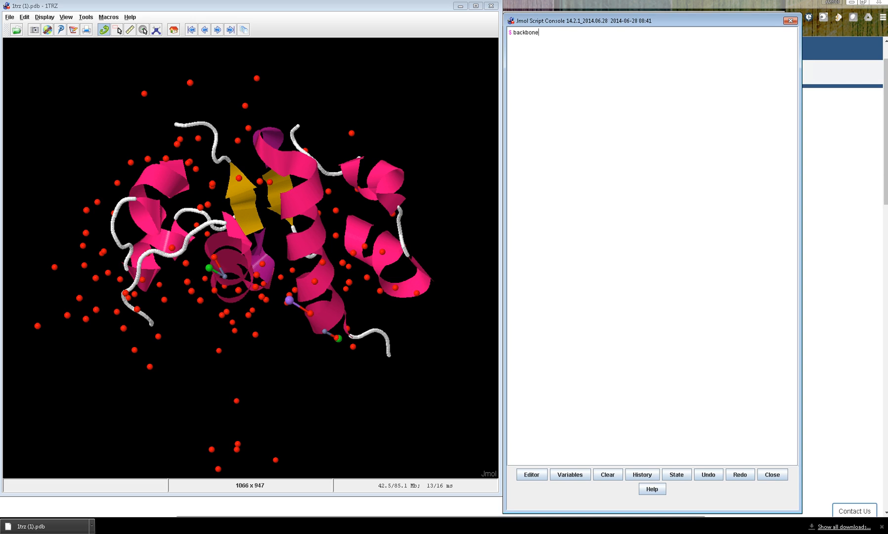
text( 2.1)
key(Return)
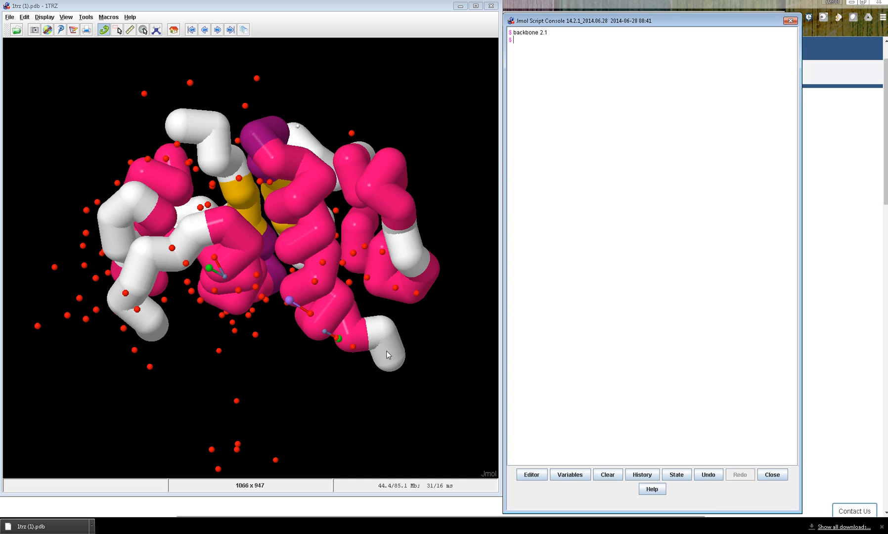
drag(327, 389, 285, 335)
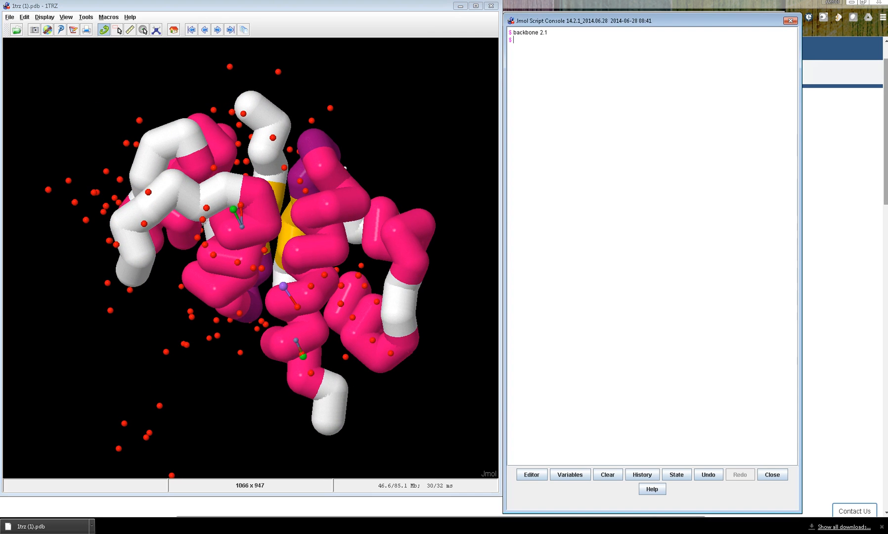
text(cartoon off)
key(Return)
Identify one of the loose red atoms and restrict the display to chains *A or *B.
text(restrict)
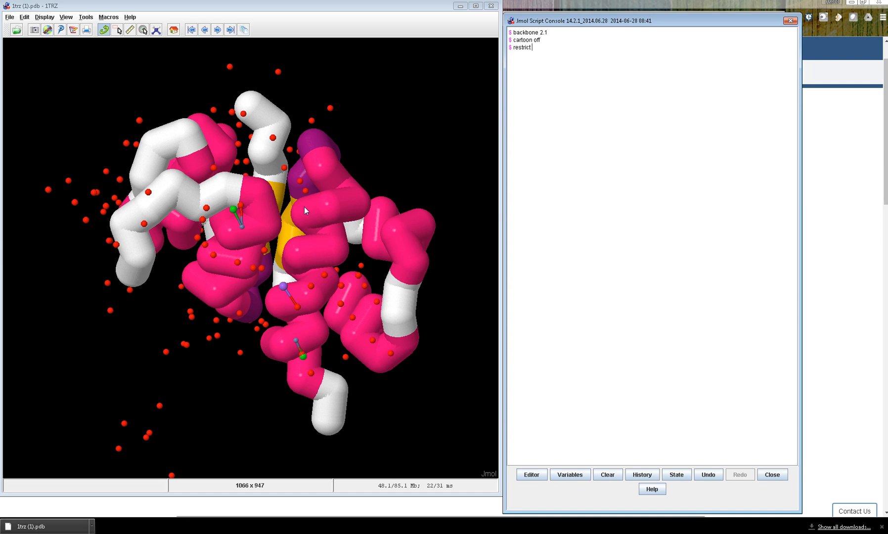
click(159, 407)
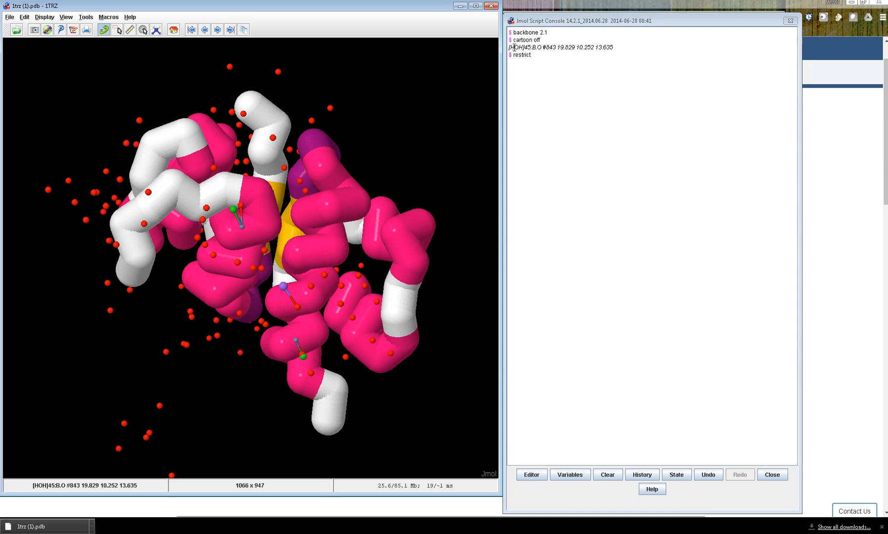
drag(511, 48, 523, 48)
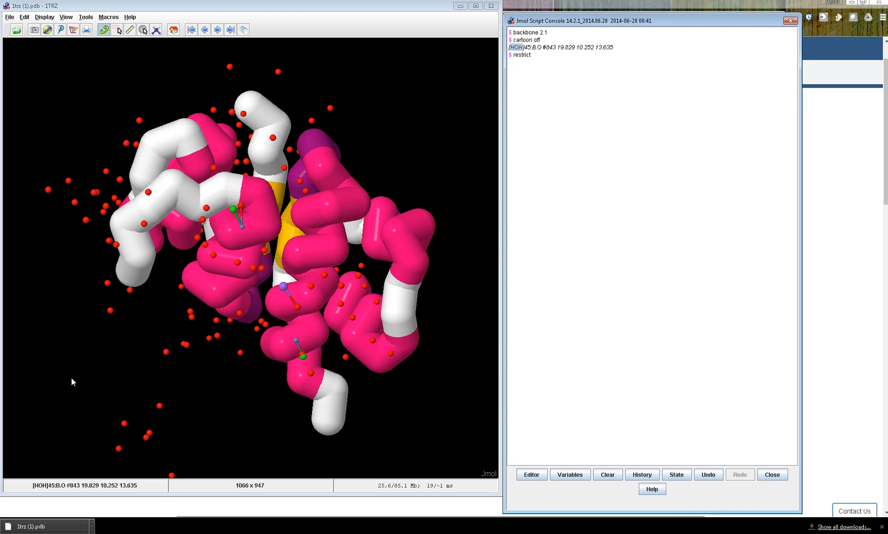
click(617, 85)
text(*A and)
key(BackSpace)
key(BackSpace)
key(BackSpace)
text(or *B)
key(Return)
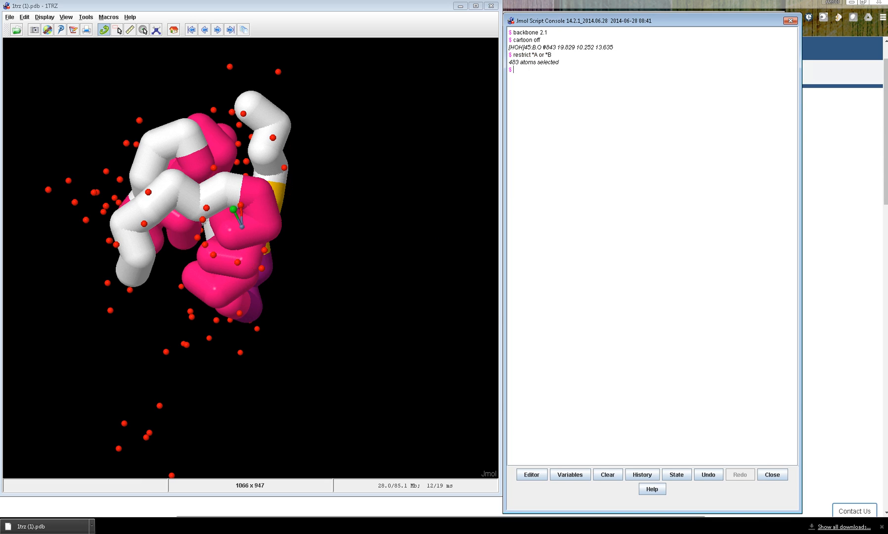
Try to remove the surrounding atoms by running restrict *A or *B and alpha.
drag(402, 277, 452, 255)
click(615, 161)
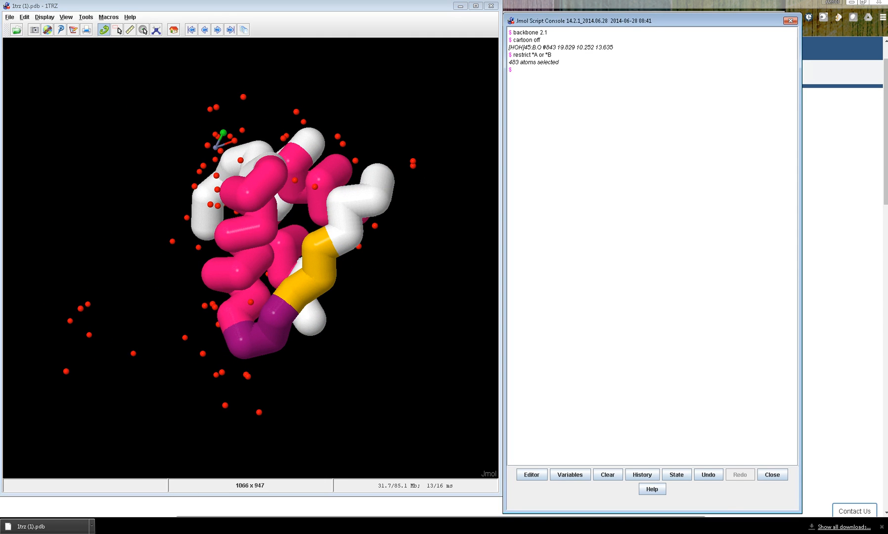
text(restrict *A or *B and alpha)
key(Return)
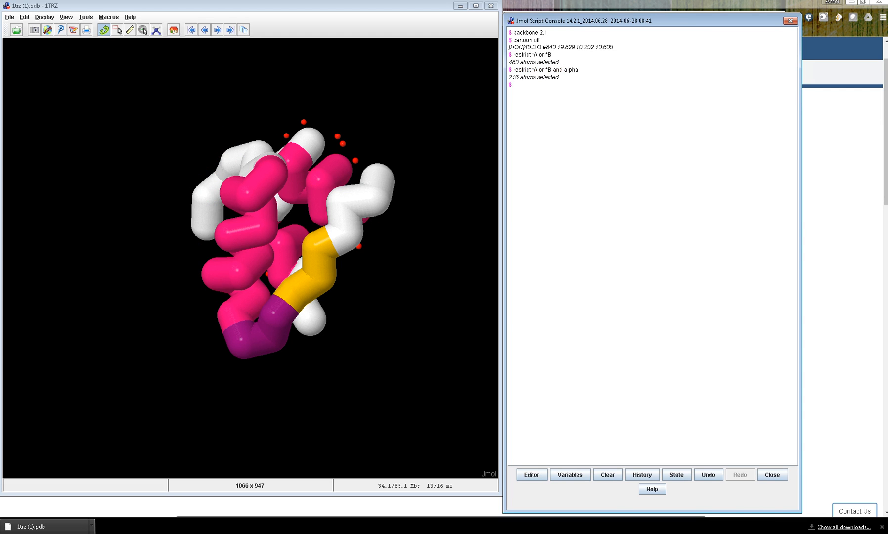
drag(455, 214, 383, 106)
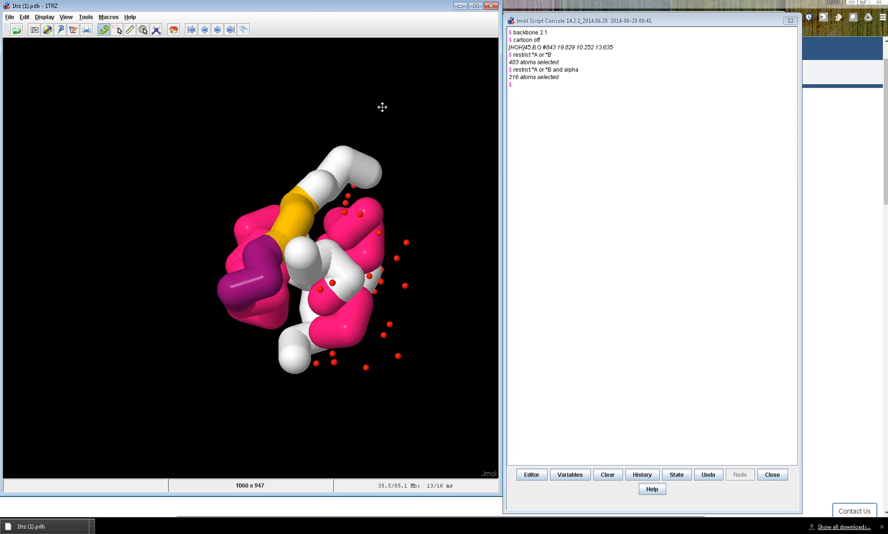
Restrict the display to the alpha carbons of both chains with restrict (*A or *B) and alpha.
click(581, 181)
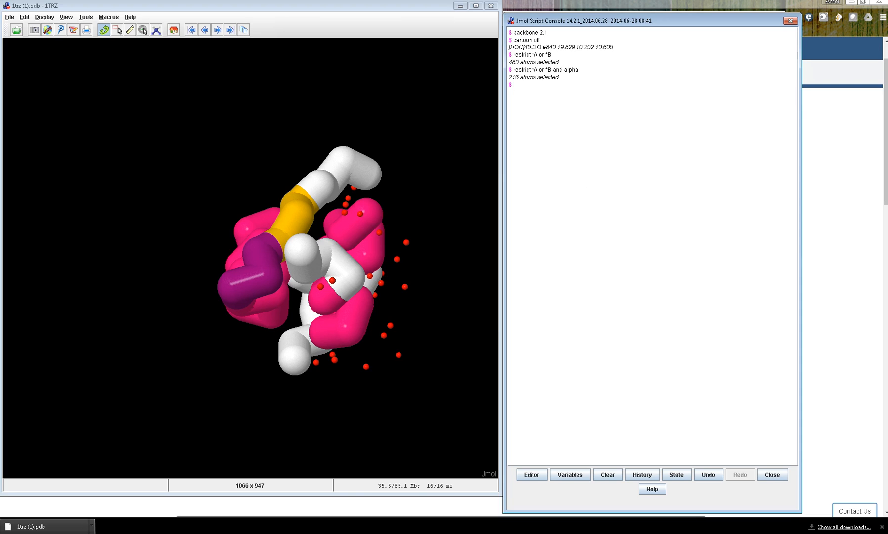
key(Up)
text(()
click(555, 85)
text() and alpha)
key(Return)
drag(411, 254, 131, 84)
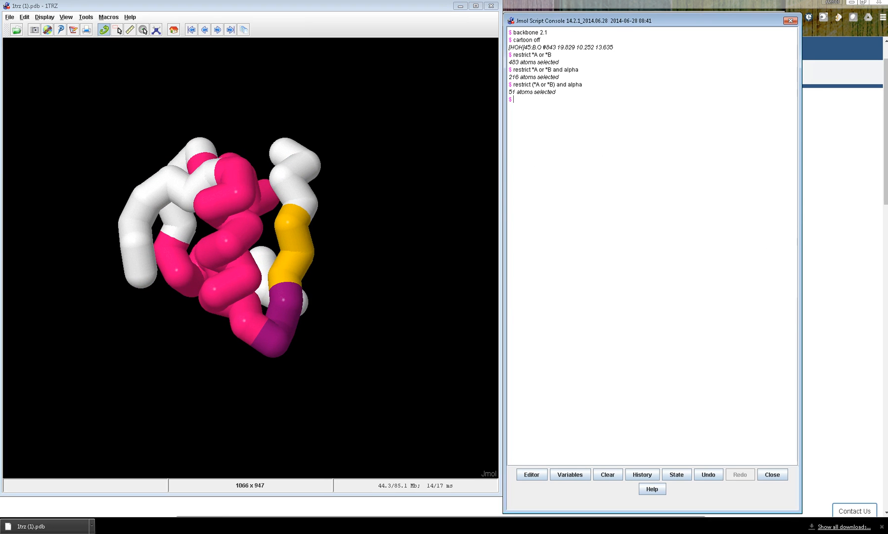
Select chain A with select *A and color it orange.
text(select *A)
key(Return)
text(color)
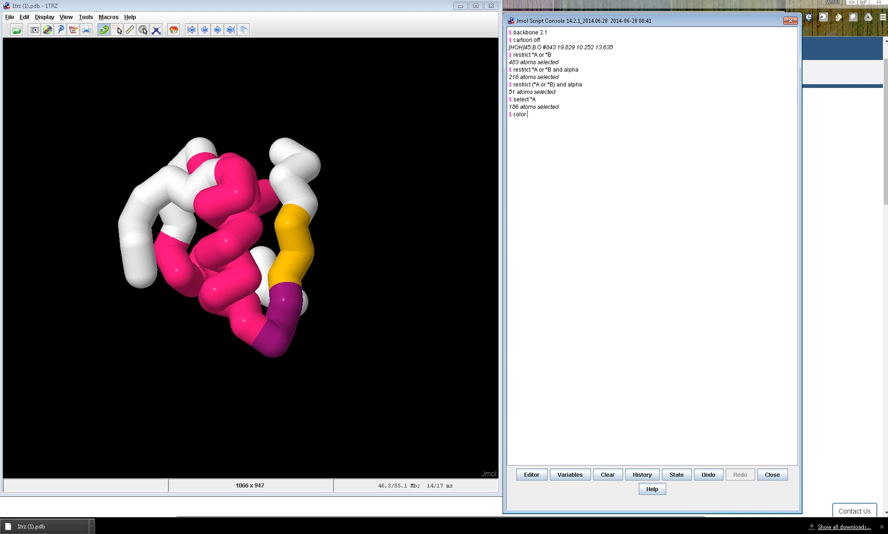
text(range)
key(Return)
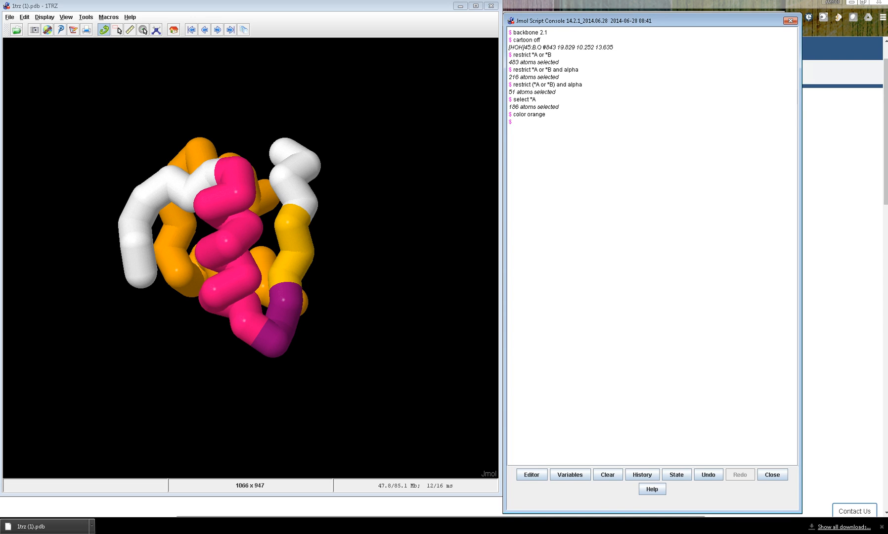
drag(369, 307, 275, 243)
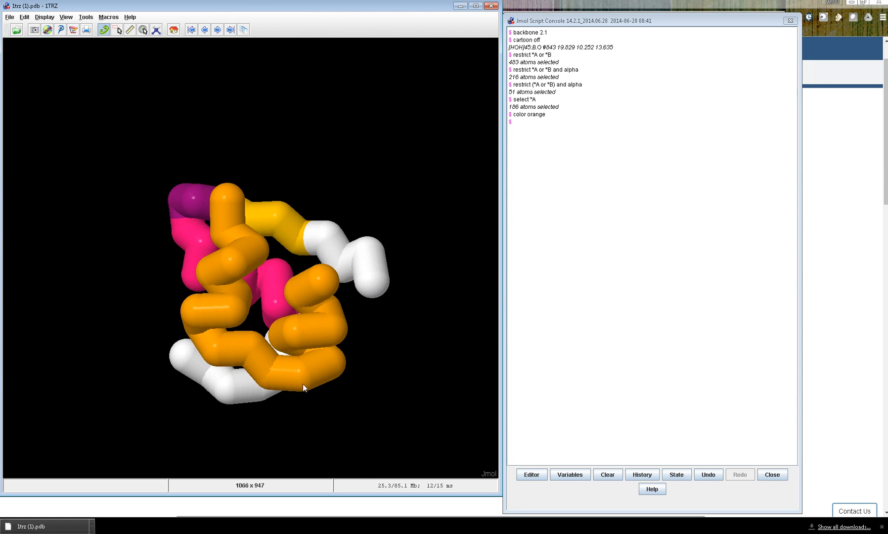
Select chain B with select *B and color it blue.
click(744, 149)
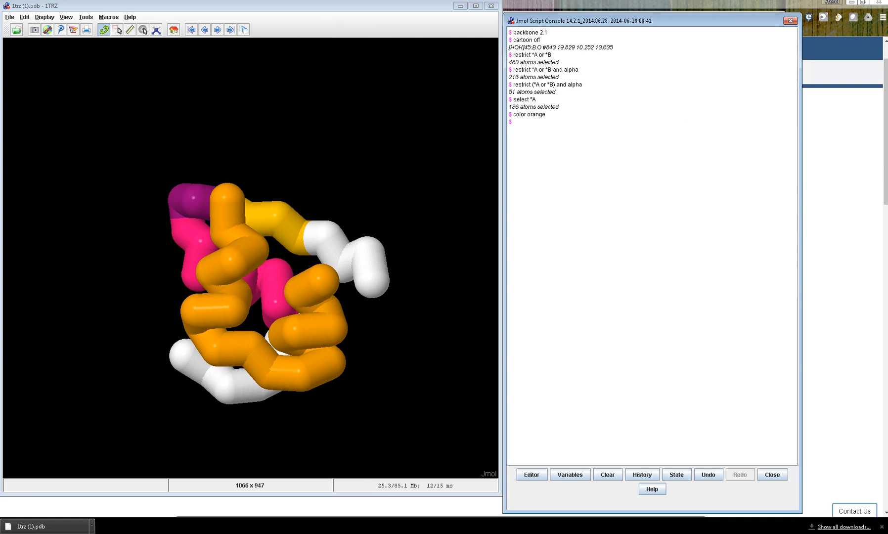
key(Up)
key(Up)
key(BackSpace)
text(B)
key(Return)
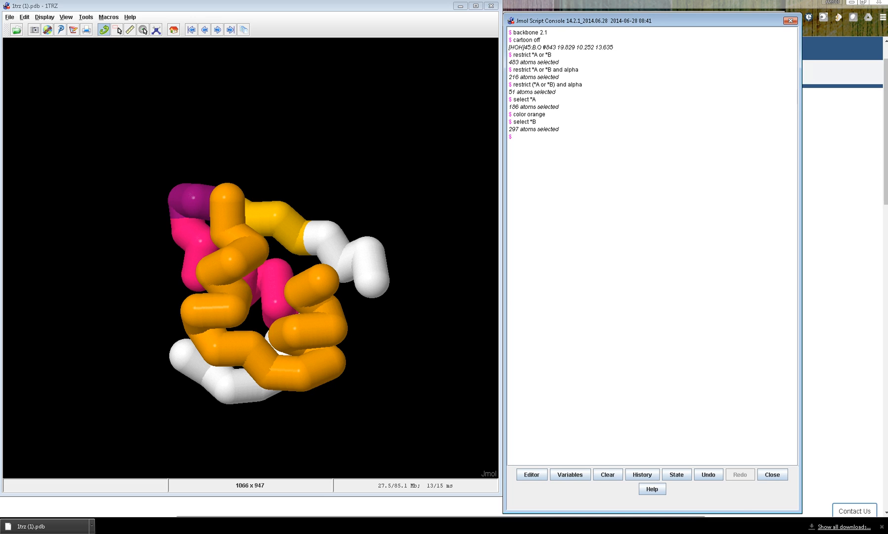
text(color blue)
key(Return)
Identify the residues at both ends of the blue chain B backbone by picking their alpha carbons.
drag(415, 318, 351, 347)
drag(337, 165, 329, 193)
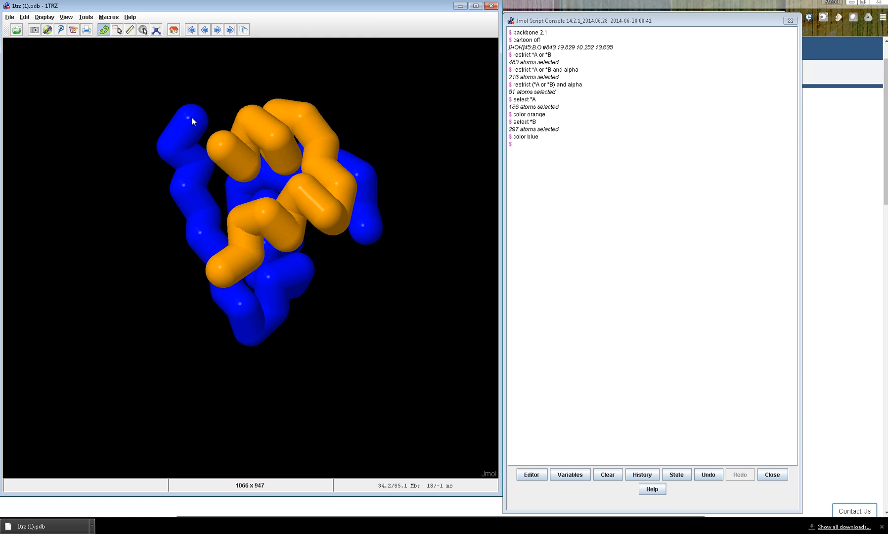
drag(220, 115, 182, 164)
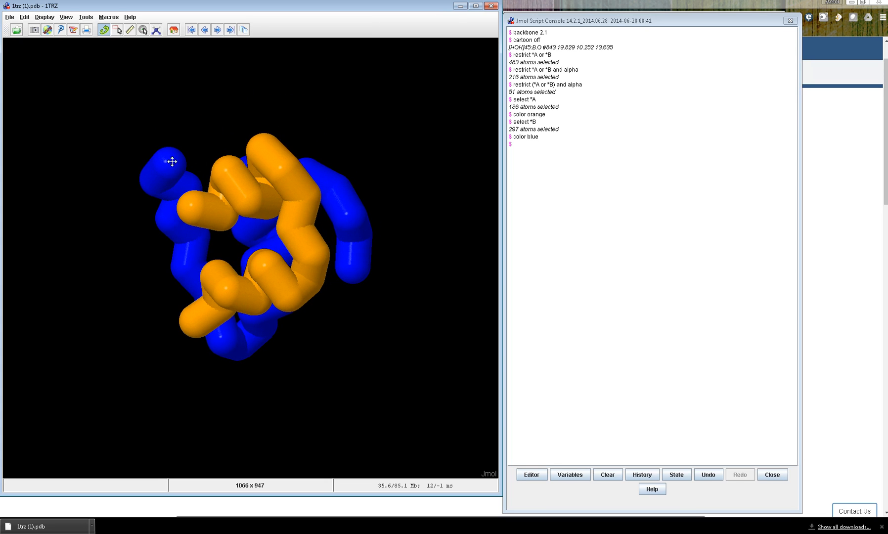
double_click(170, 163)
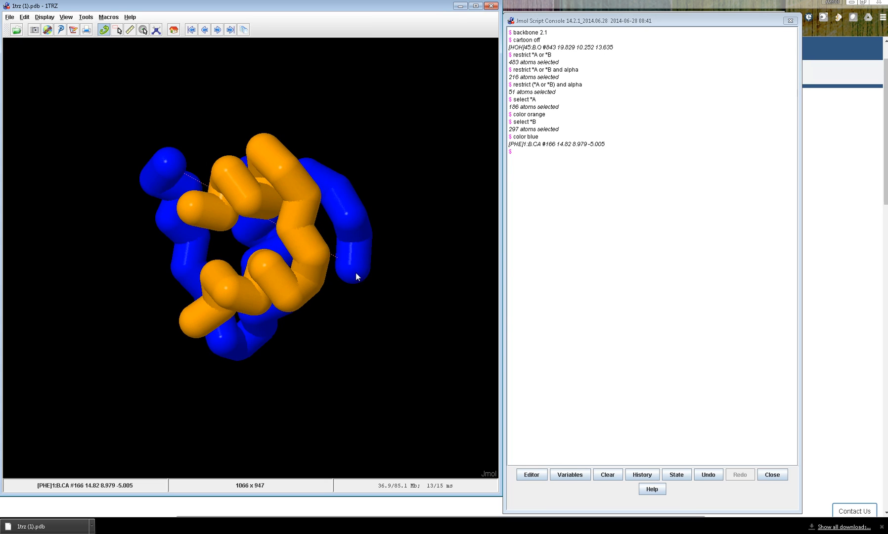
click(396, 279)
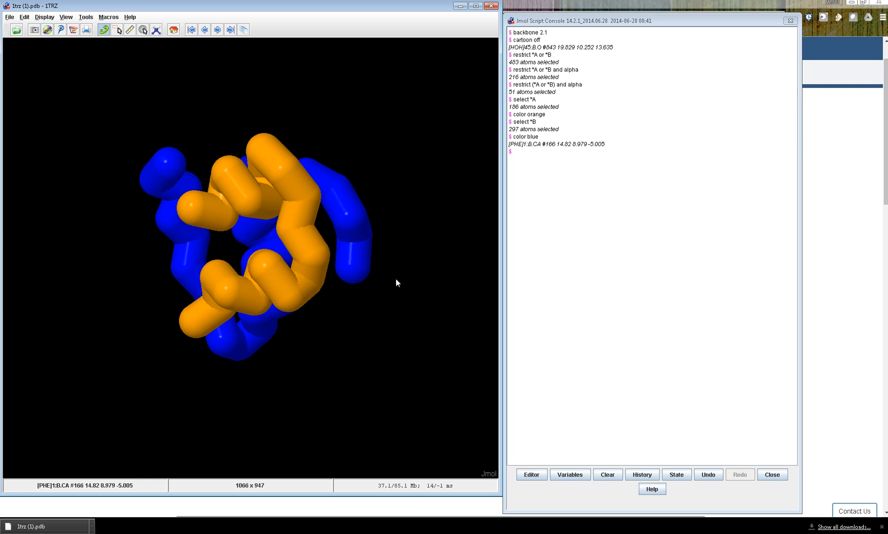
drag(355, 269, 351, 270)
click(351, 270)
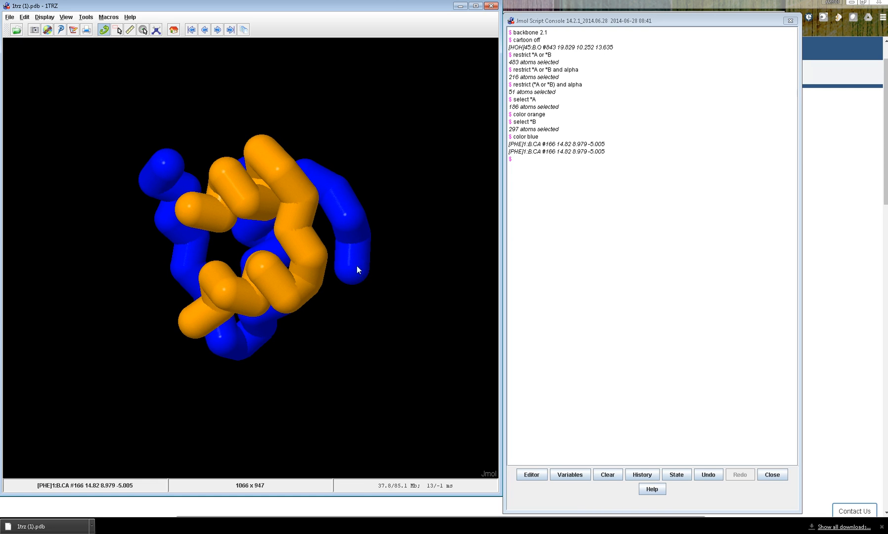
click(148, 189)
click(168, 167)
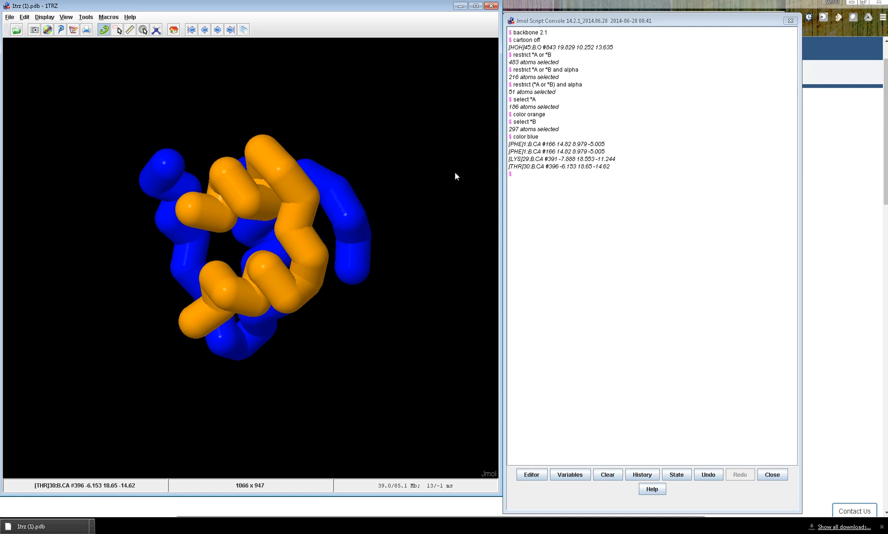
click(526, 151)
drag(523, 169, 536, 169)
Select residue 1 of chain B with select *B and 1.
click(648, 206)
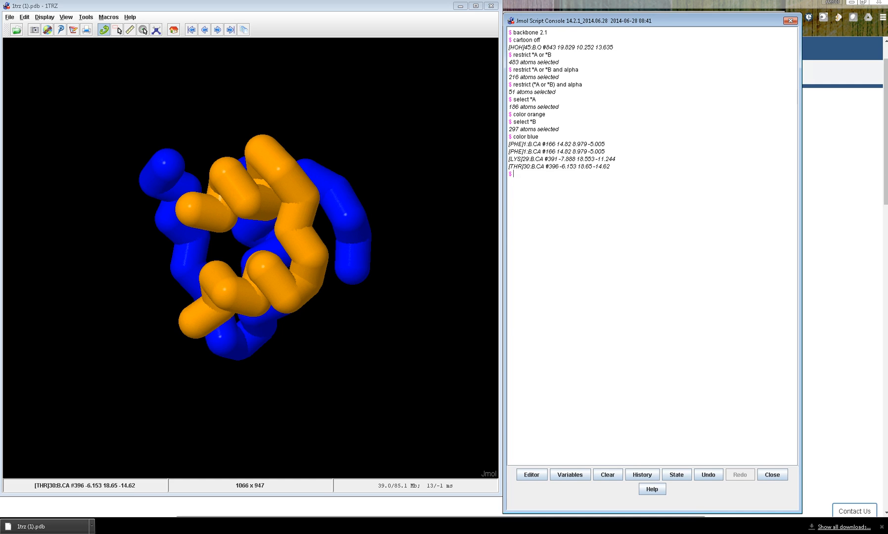
text(select *B and 1)
key(Return)
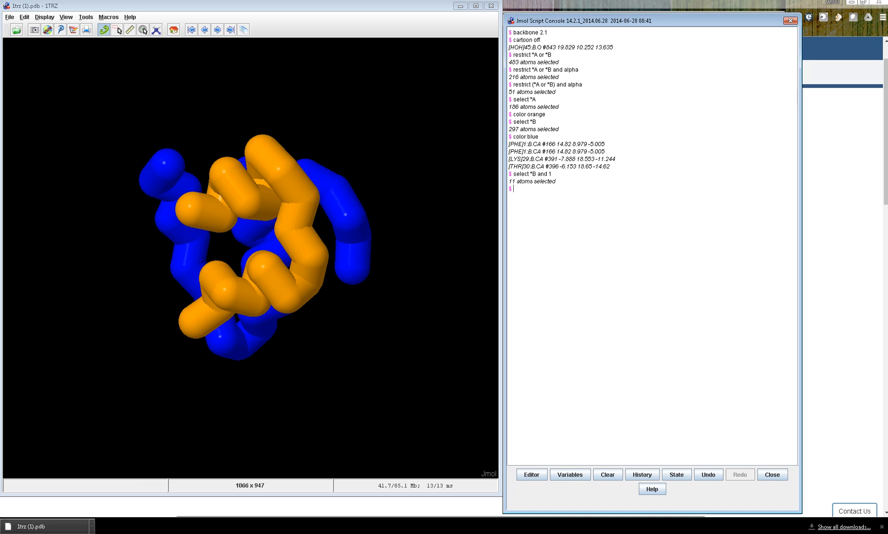
text(color)
key(BackSpace)
key(BackSpace)
key(BackSpace)
key(BackSpace)
key(BackSpace)
mouse_move(510, 148)
mouse_down()
mouse_move(522, 146)
mouse_move(512, 145)
mouse_up()
click(550, 193)
Narrow the selection to the alpha carbon with select *B and 1 and alpha, and color it lightblue.
key(Up)
text(and alpha)
key(Return)
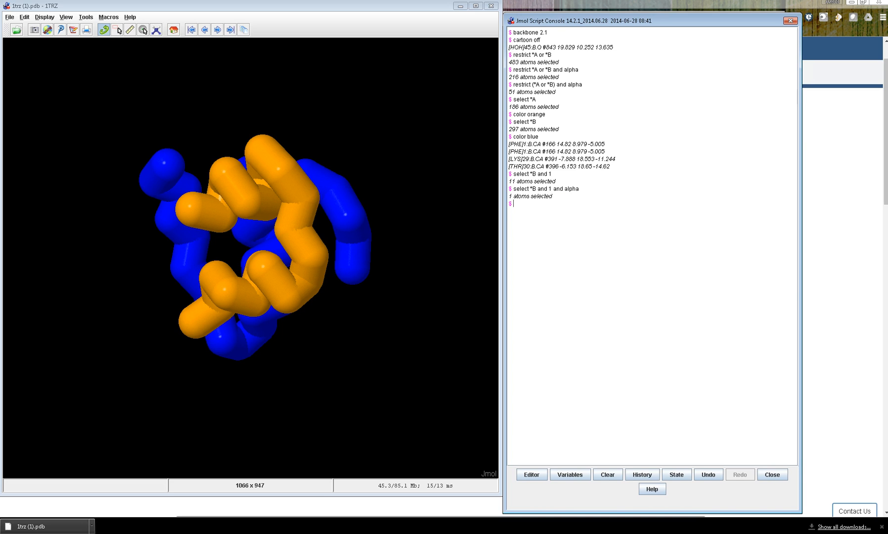
text(color lightblue)
key(Return)
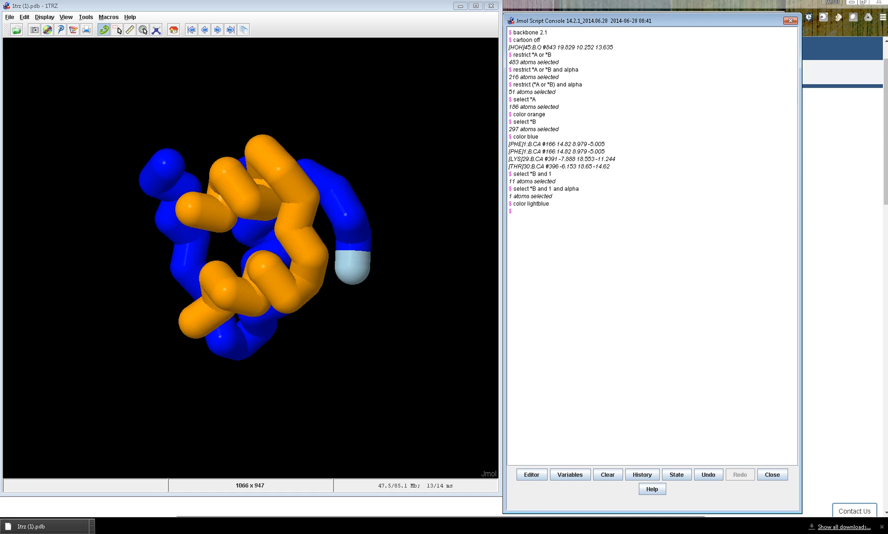
Select chain B's residue 30 alpha carbon with select *B and 30 and alpha, and color it red.
text(select)
key(Up)
key(BackSpace)
key(BackSpace)
key(BackSpace)
key(BackSpace)
key(BackSpace)
key(BackSpace)
key(BackSpace)
key(BackSpace)
key(BackSpace)
key(BackSpace)
key(BackSpace)
key(BackSpace)
key(BackSpace)
key(BackSpace)
key(BackSpace)
key(Up)
key(Up)
key(BackSpace)
key(BackSpace)
key(BackSpace)
key(BackSpace)
key(BackSpace)
key(BackSpace)
key(Up)
key(Down)
key(Down)
key(BackSpace)
text(30)
key(Return)
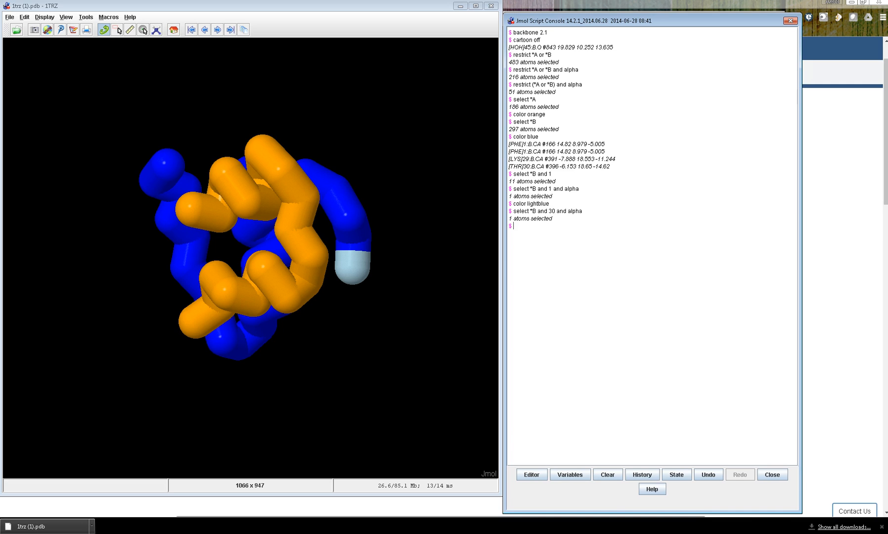
text(color red)
key(Return)
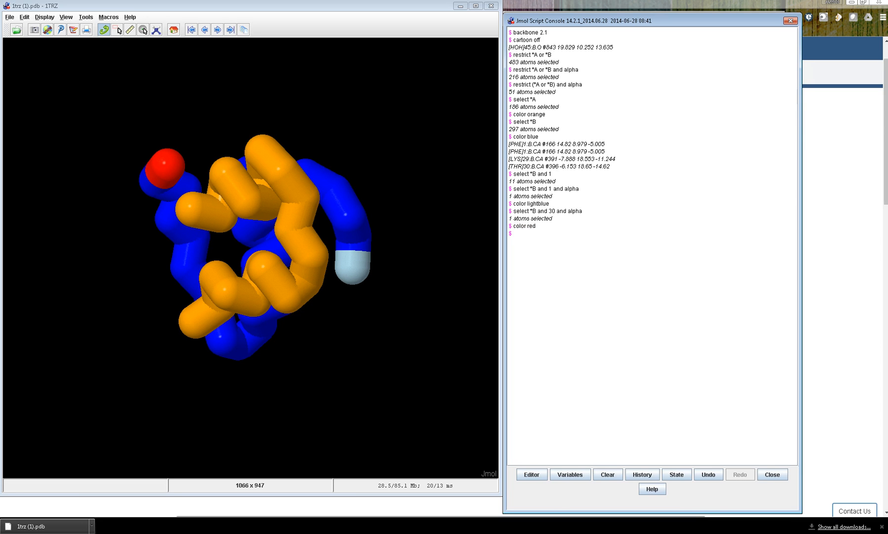
Identify the residues at both ends of the orange chain A backbone.
drag(340, 352, 319, 290)
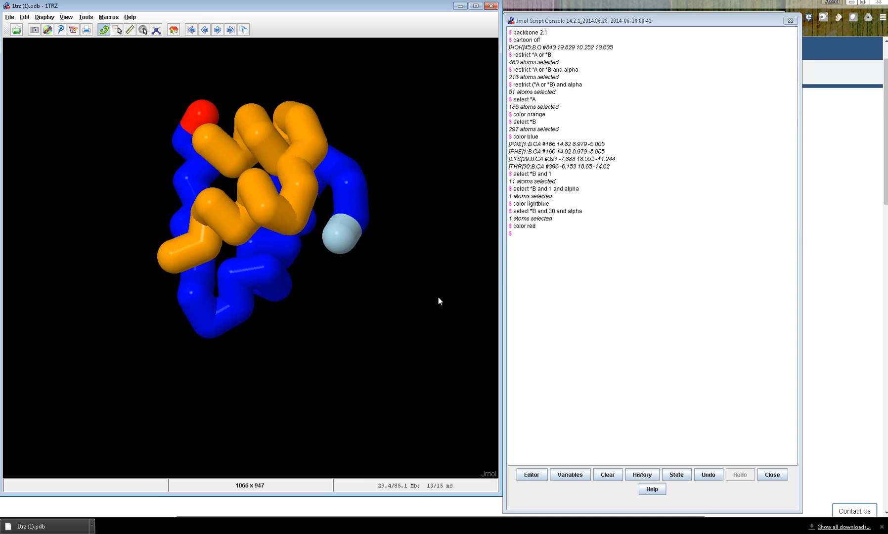
click(175, 255)
drag(441, 216, 431, 287)
click(216, 205)
Select chain A's first alpha carbon with select *A and 1 and alpha, and color it blue.
click(567, 255)
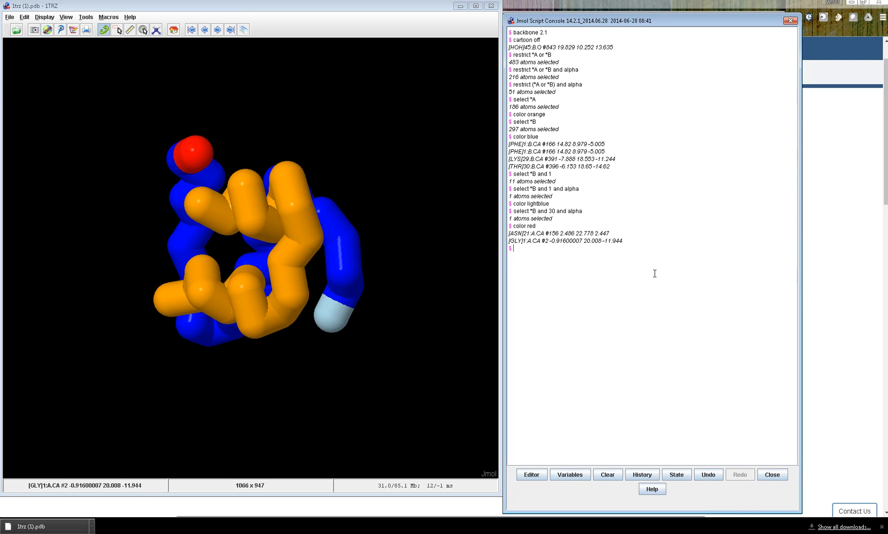
key(Up)
key(Up)
key(BackSpace)
text(A)
key(BackSpace)
key(BackSpace)
text(1)
key(Return)
text(color blue)
key(Return)
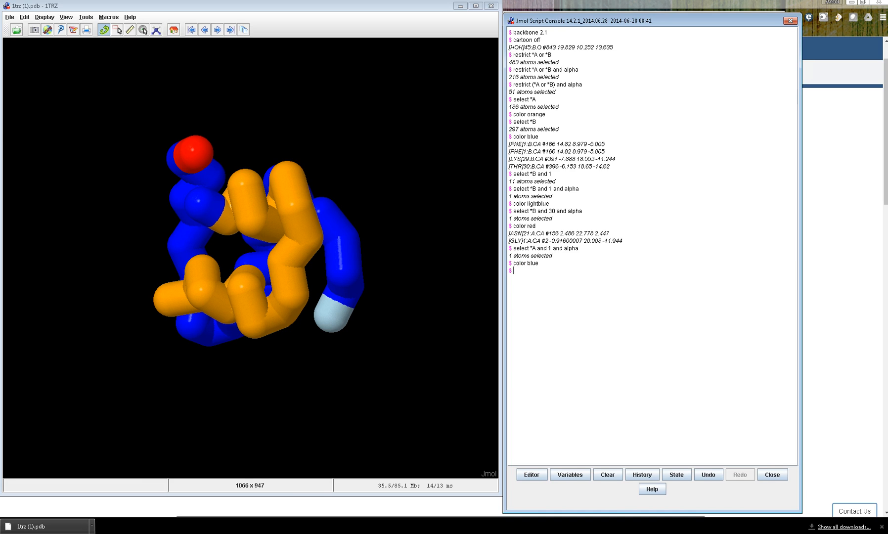
Try to select the last alpha carbon of chain A with select *A and 23 and alpha.
key(Up)
key(Up)
click(537, 270)
key(BackSpace)
text(B)
key(BackSpace)
text(A)
key(Delete)
text(23)
key(Return)
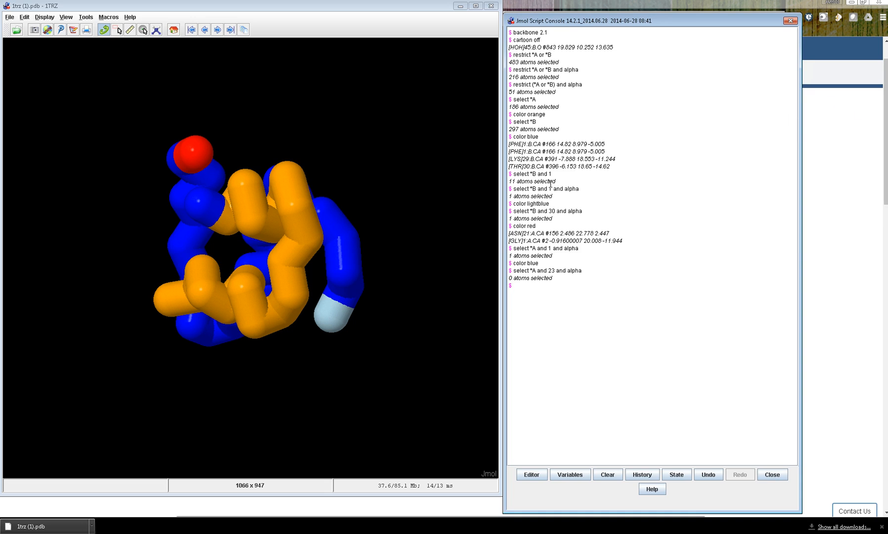
Select chain A's last alpha carbon with select *A and 21 and alpha, and color it red.
click(162, 300)
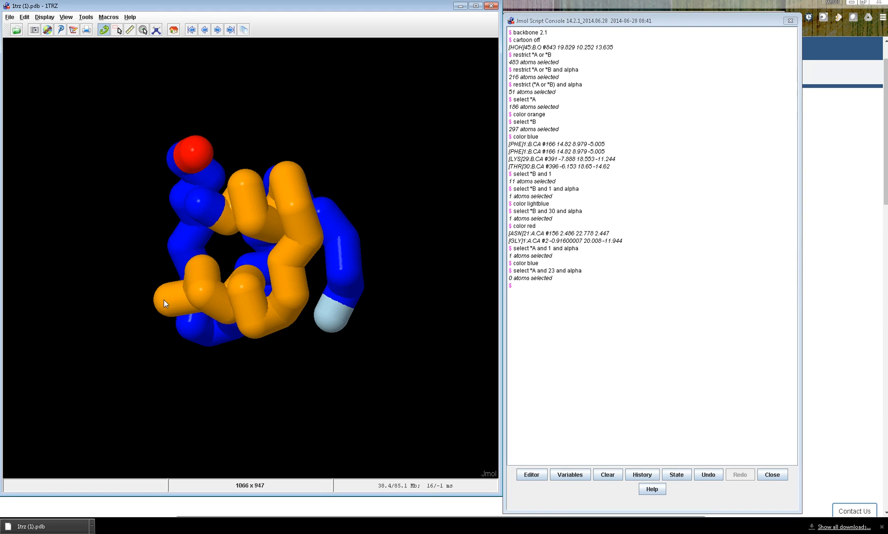
click(723, 303)
key(Up)
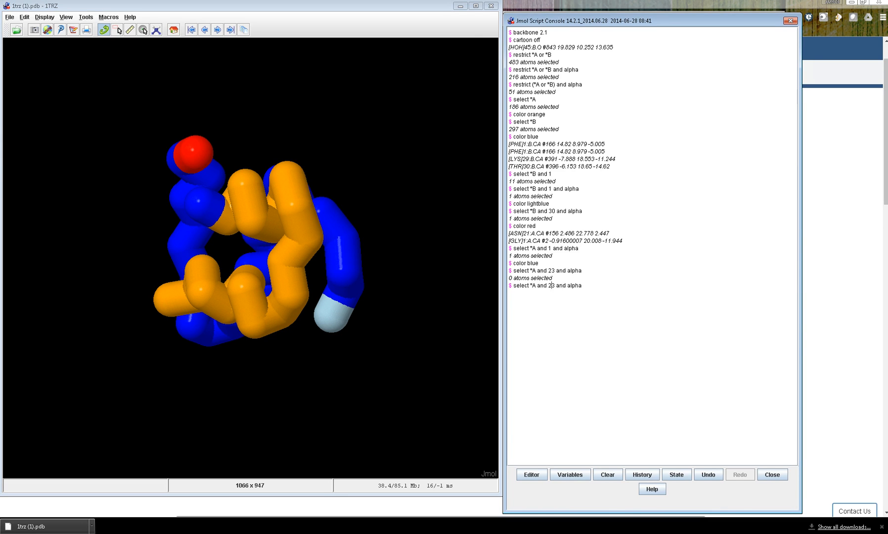
key(BackSpace)
text(1)
key(Return)
text(color red)
key(Return)
Select the helix alpha carbons of chain A with select helix and *A and alpha, and color them red.
drag(419, 426, 144, 231)
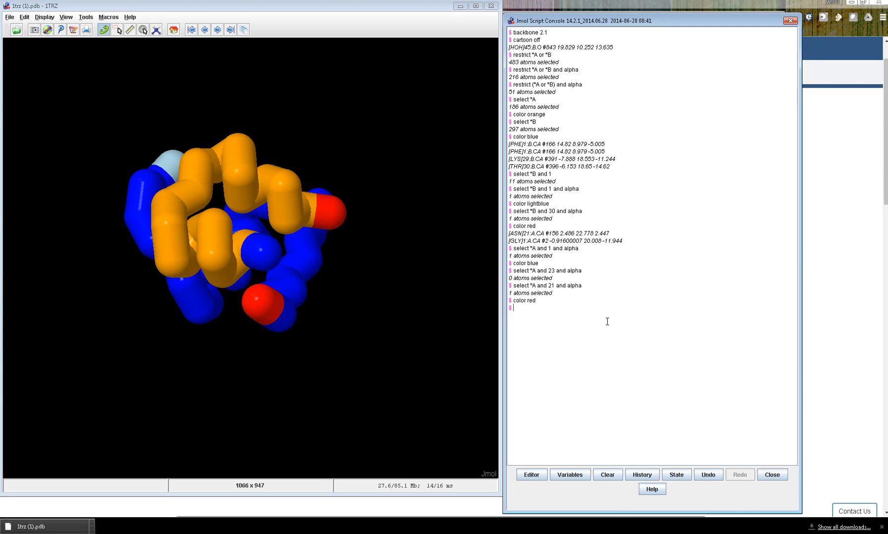
text(select helix and *A)
key(Return)
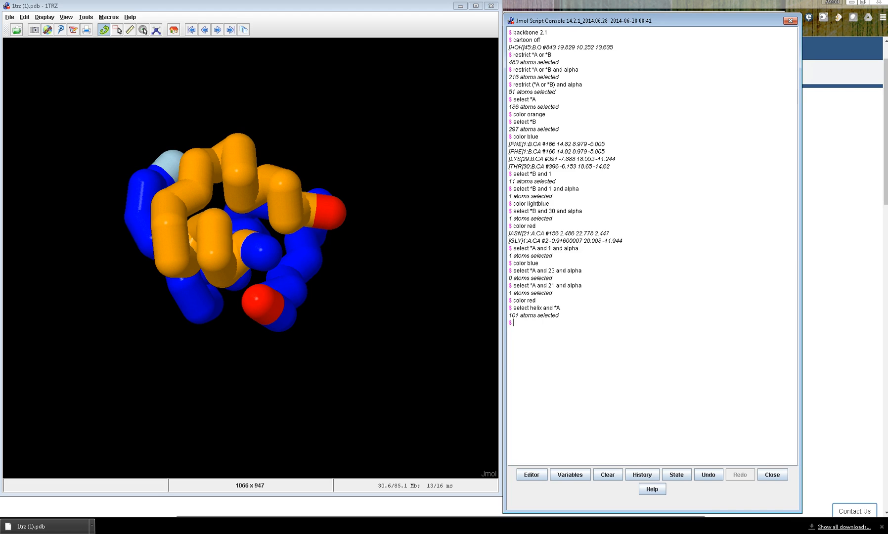
key(Up)
text(and alpha)
key(Return)
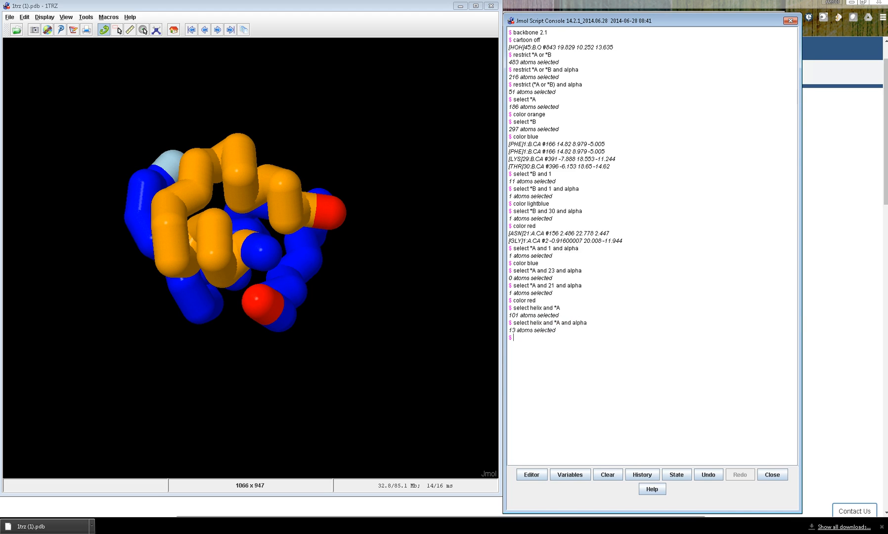
text(color red)
key(Return)
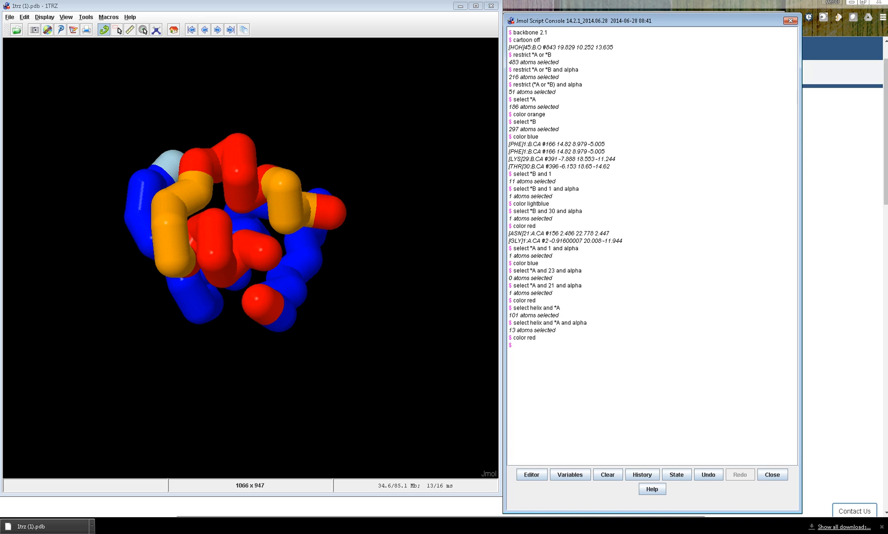
Try to select the sheet alpha carbons of chain A with select sheet and *A and alpha.
text(select)
key(BackSpace)
key(BackSpace)
key(BackSpace)
key(BackSpace)
key(BackSpace)
key(BackSpace)
key(Up)
key(Up)
key(Left)
key(Left)
key(BackSpace)
key(BackSpace)
key(BackSpace)
key(BackSpace)
key(BackSpace)
key(BackSpace)
text(sheet)
key(Return)
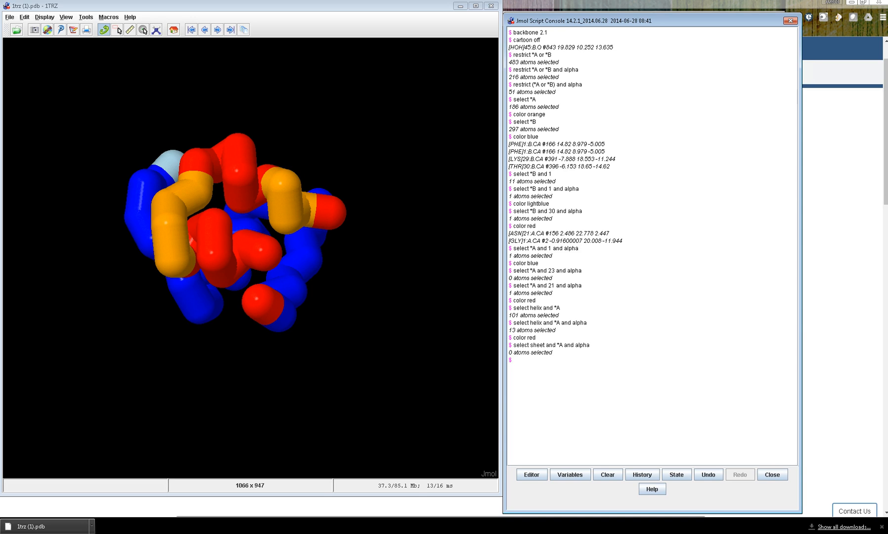
Select the sheet alpha carbons of chain B with select sheet and *B and alpha, and color them yellow.
key(Up)
key(Left)
key(Left)
key(Left)
key(Left)
key(Left)
key(Left)
key(Left)
key(Left)
key(Left)
key(Left)
key(BackSpace)
text(B)
key(Return)
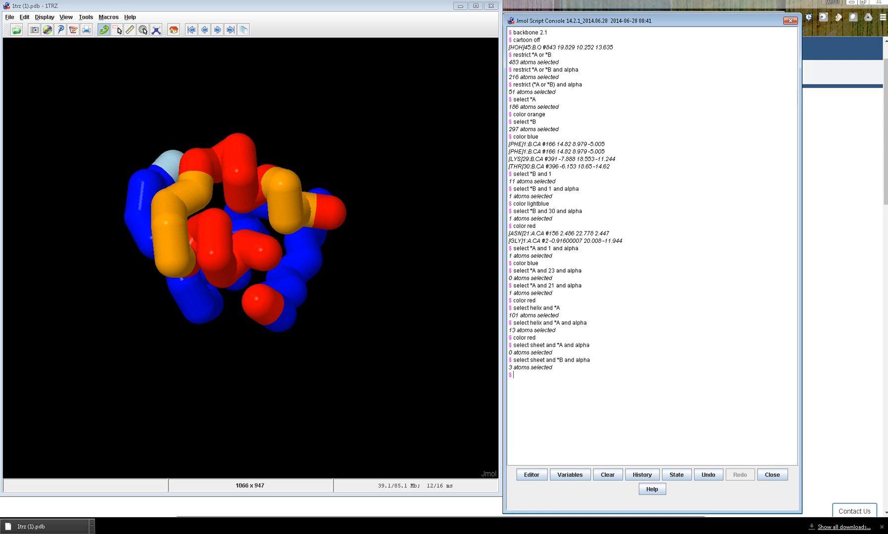
text(color yellow)
key(Return)
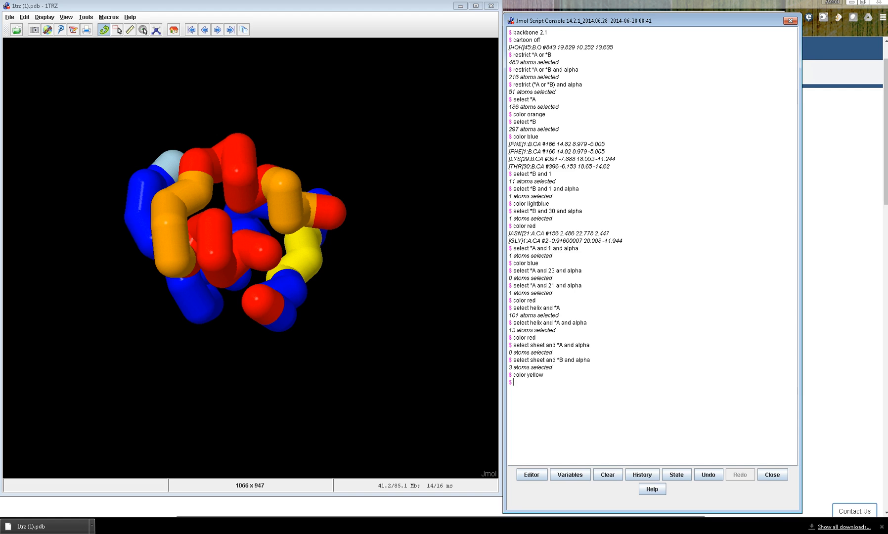
Examine the helix and sheet regions of chain B from several angles and identify a residue in its helix.
drag(282, 314, 225, 252)
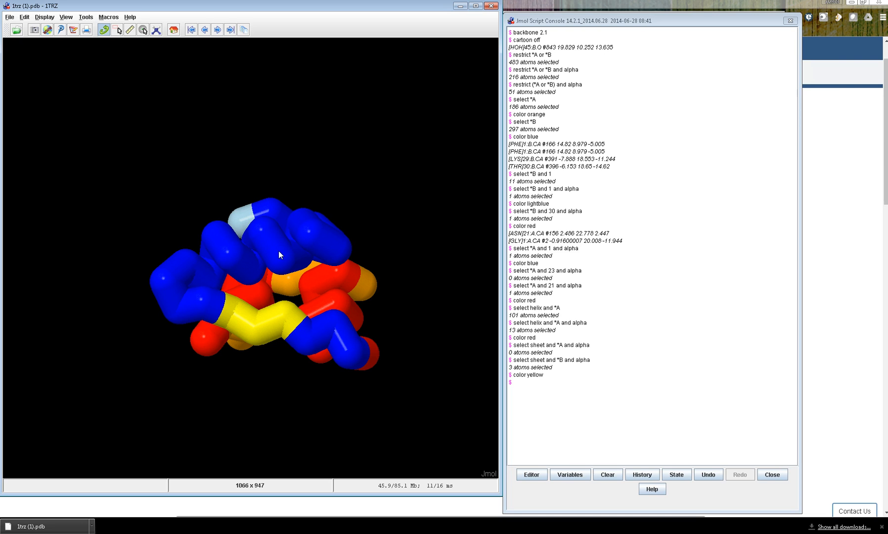
drag(320, 217, 263, 273)
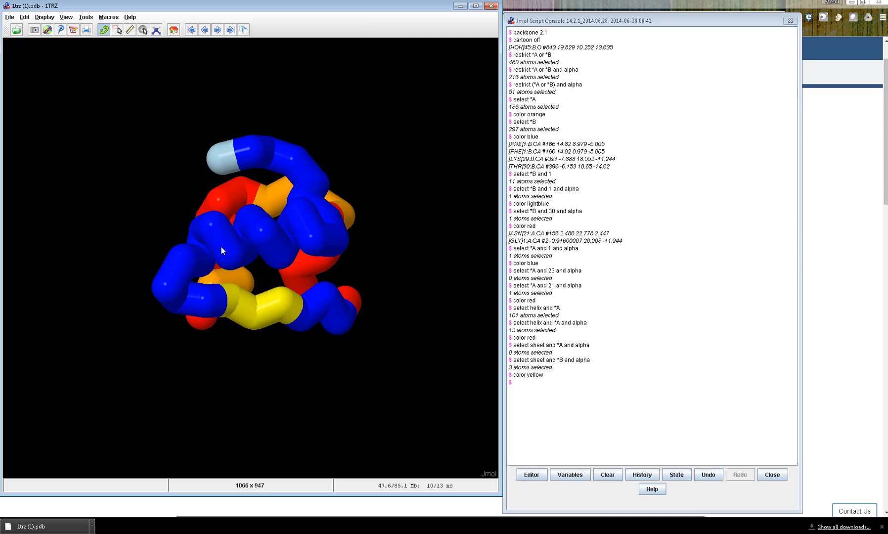
click(273, 240)
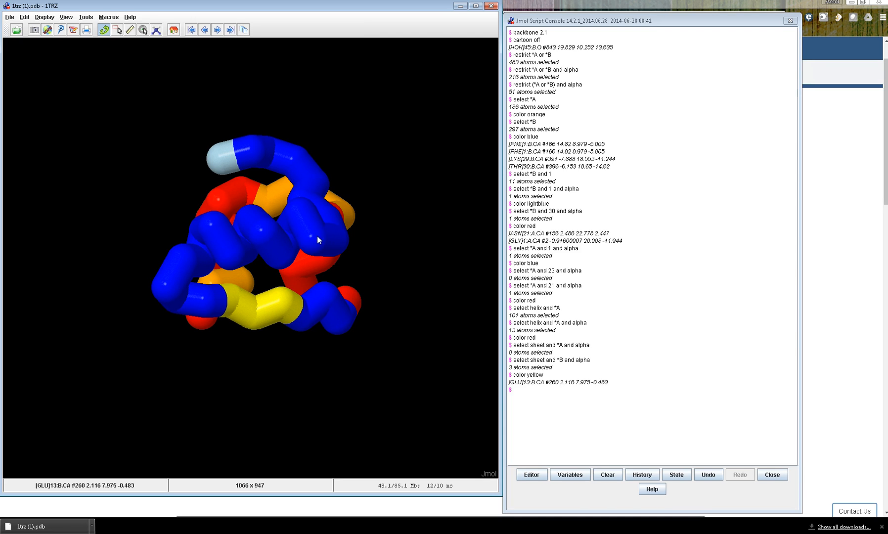
drag(353, 187, 388, 217)
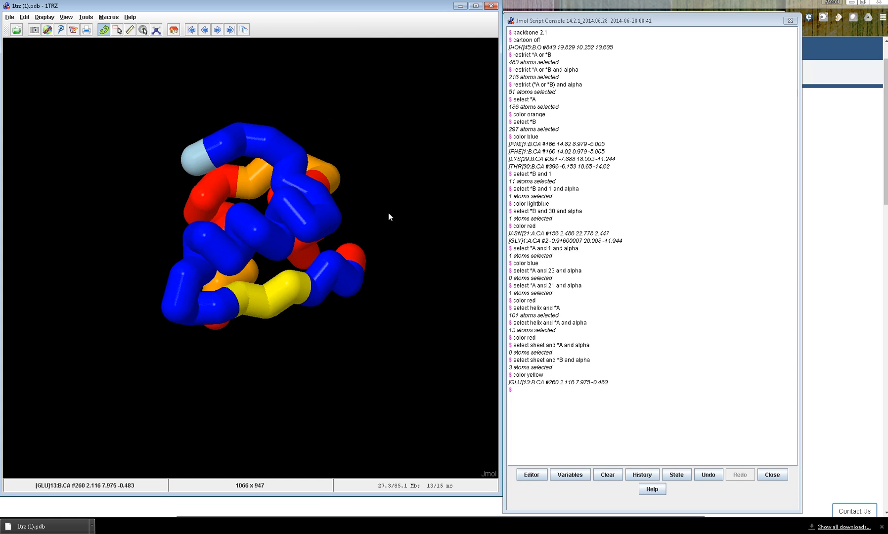
click(582, 393)
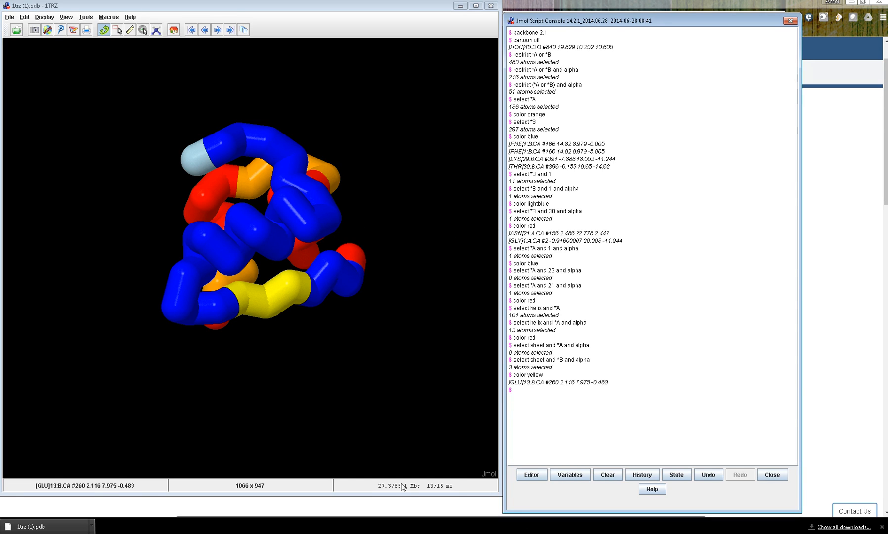
Switch to the sticky note and list chain B's cysteines, Cys7 and Cys19, under a *B heading.
key(alt+Tab)
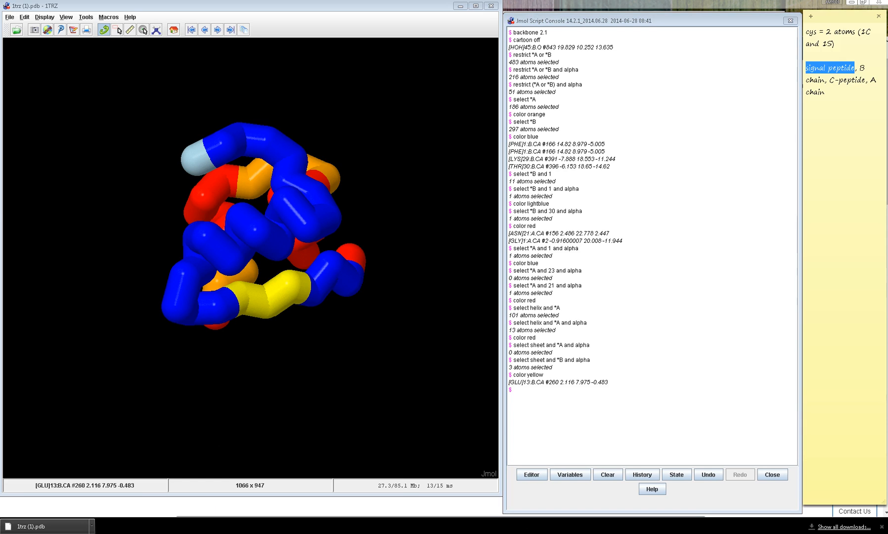
click(840, 169)
key(Return)
key(Return)
key(Return)
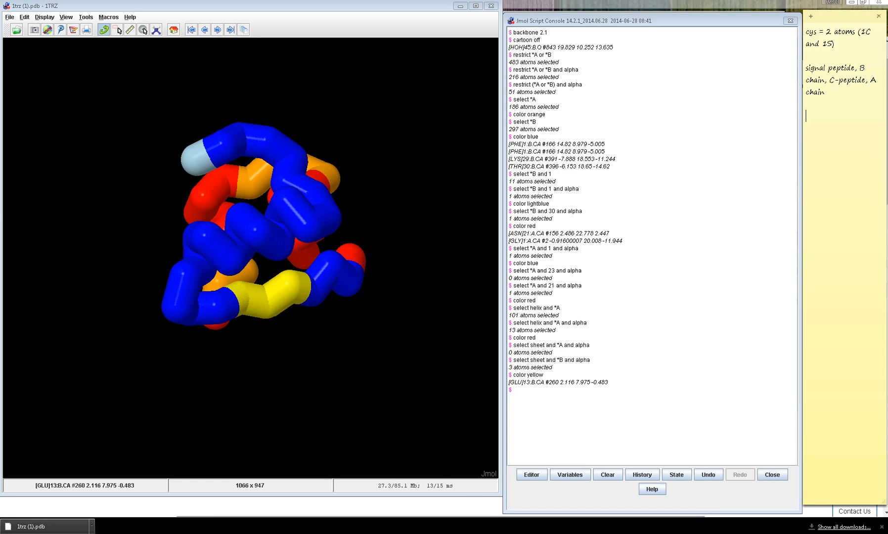
key(BackSpace)
text(*B)
key(Return)
text(Cys7)
key(Return)
text(Cys)
text(19  )
Add an *A heading to the note and list chain A's cysteines Cys6, Cys7, Cys11 and Cys20.
text(*A)
key(Return)
text(Cys6)
key(Return)
text(Cys7)
key(Return)
text(Cys11)
key(Return)
text(Cys20)
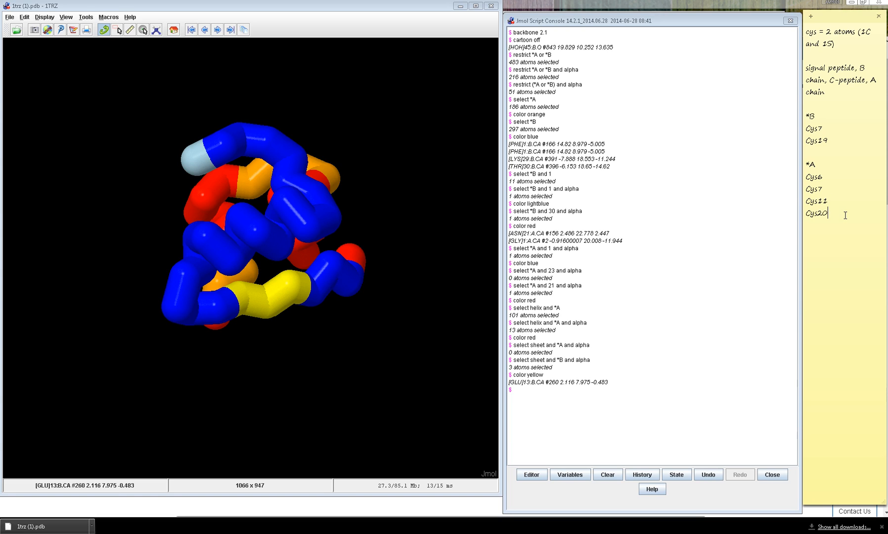
Examine the noted cysteine pairs: Cys7 of B with Cys7 of A, Cys19 with Cys20, and Cys6 with Cys11.
click(840, 191)
click(839, 180)
drag(807, 128, 819, 129)
click(824, 188)
drag(824, 189, 798, 190)
drag(836, 141, 806, 141)
drag(831, 213, 804, 212)
drag(830, 177, 805, 201)
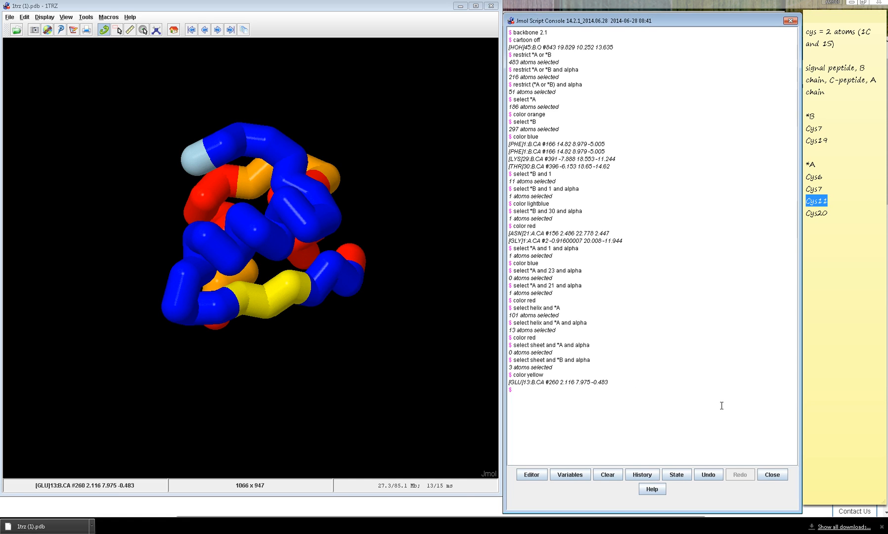
Write the console command select *B and cys7 and sidechain without running it.
drag(368, 265, 286, 188)
click(611, 413)
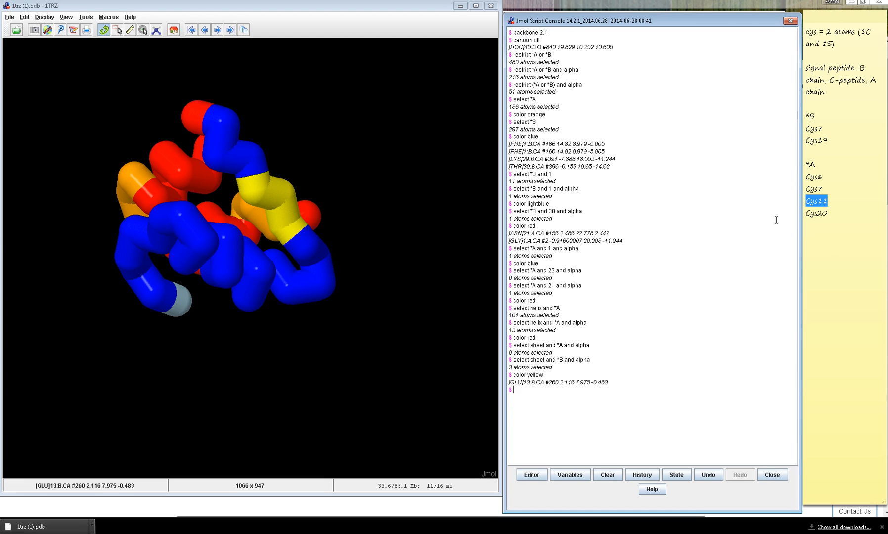
click(829, 126)
click(827, 133)
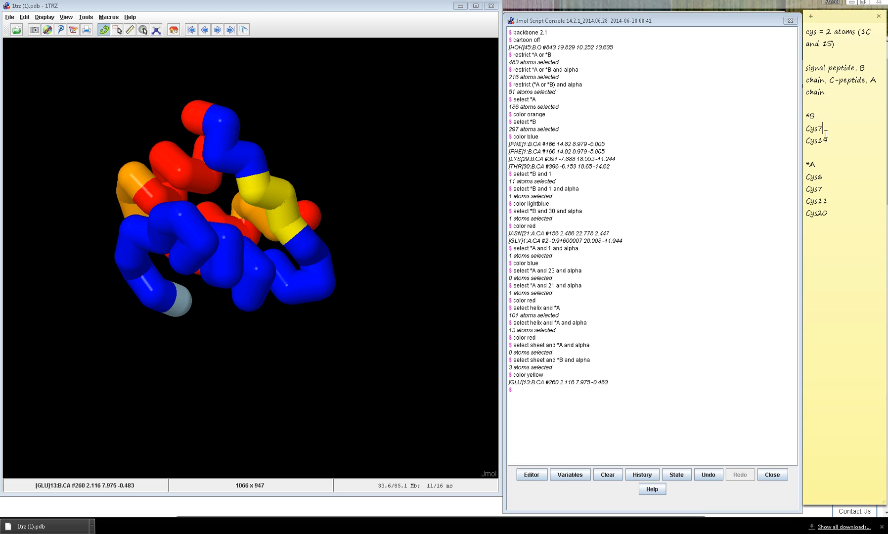
click(641, 415)
text(select)
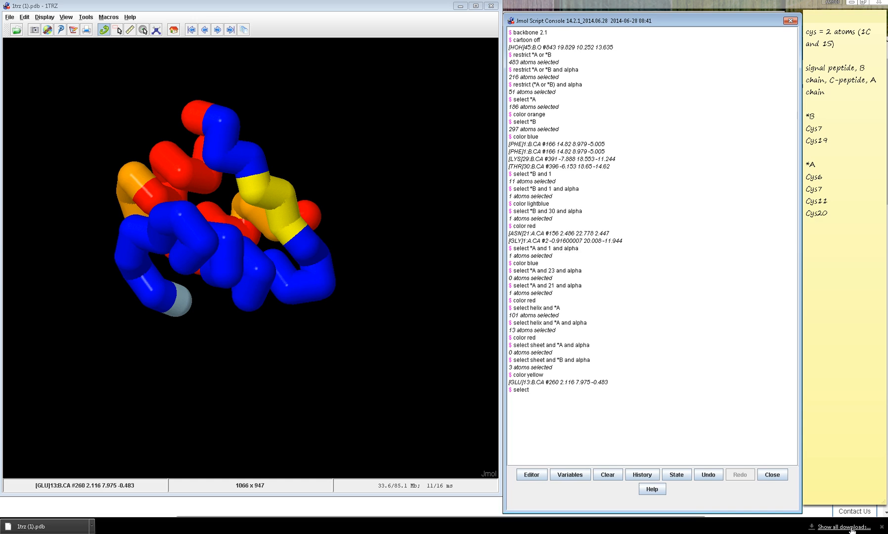
text( *B and cys7 and sidehci)
key(BackSpace)
key(BackSpace)
text(chain)
drag(515, 390, 599, 390)
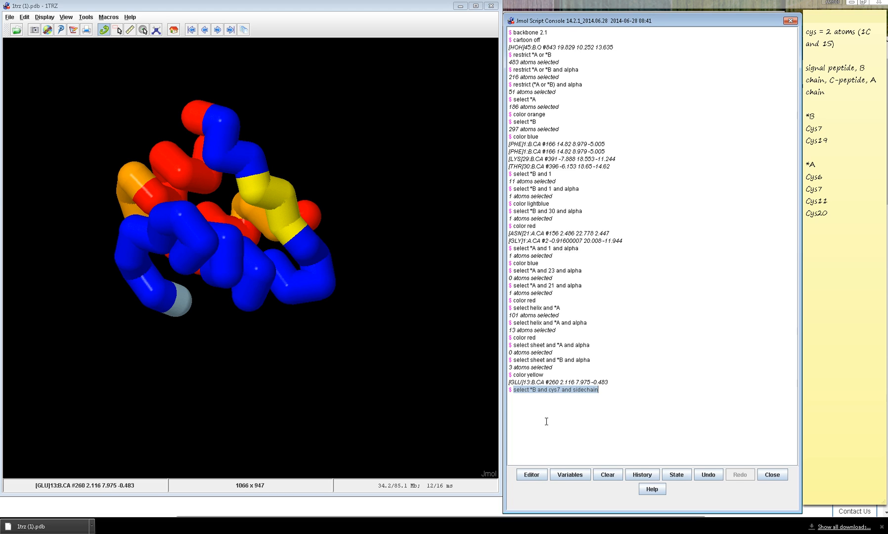
click(609, 396)
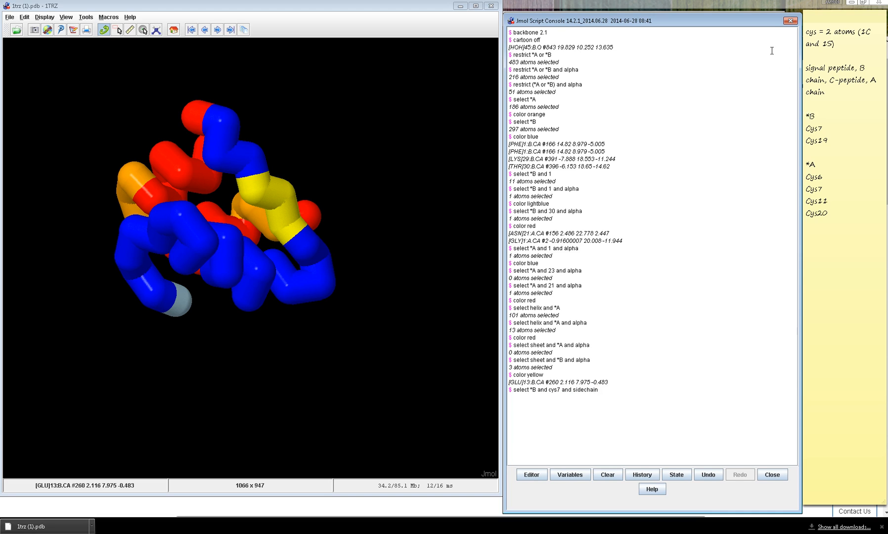
Insert the word sidechain after cys in the note's first line, and run the pending chain B Cys7 selection command.
click(817, 32)
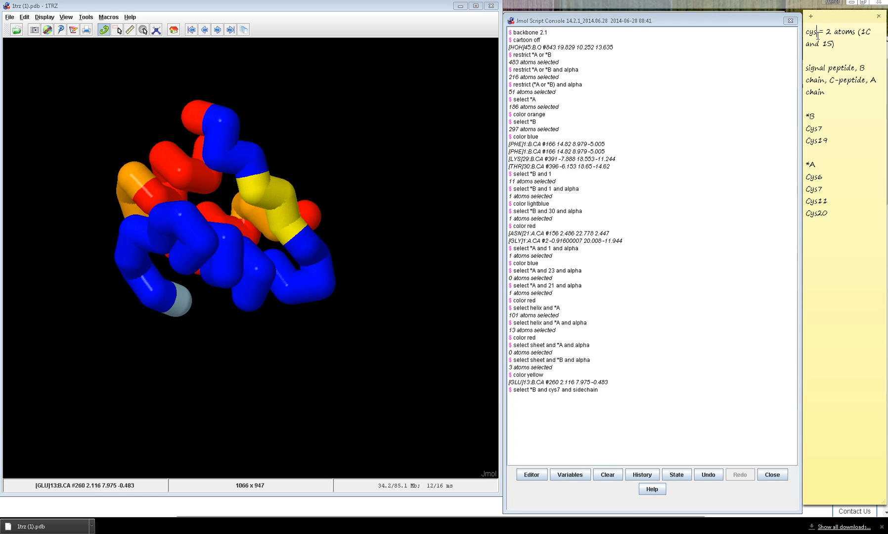
text(sidechain)
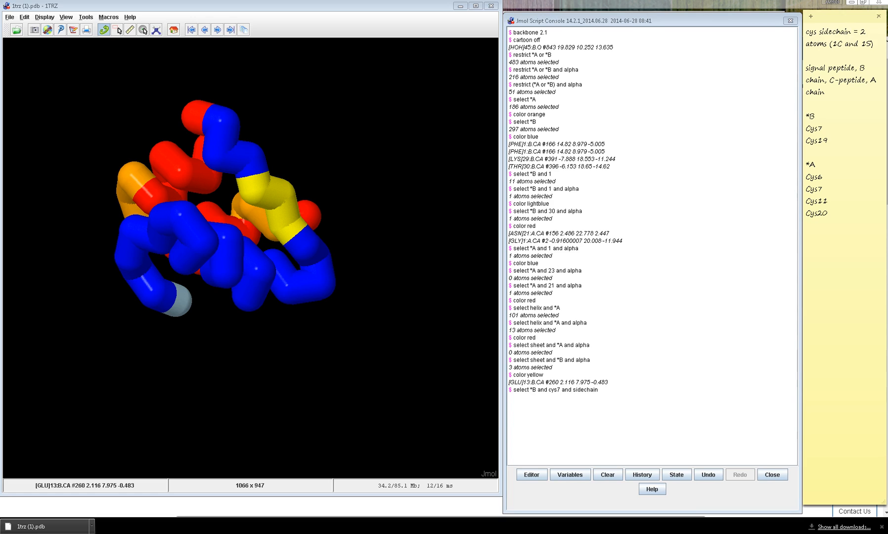
click(608, 397)
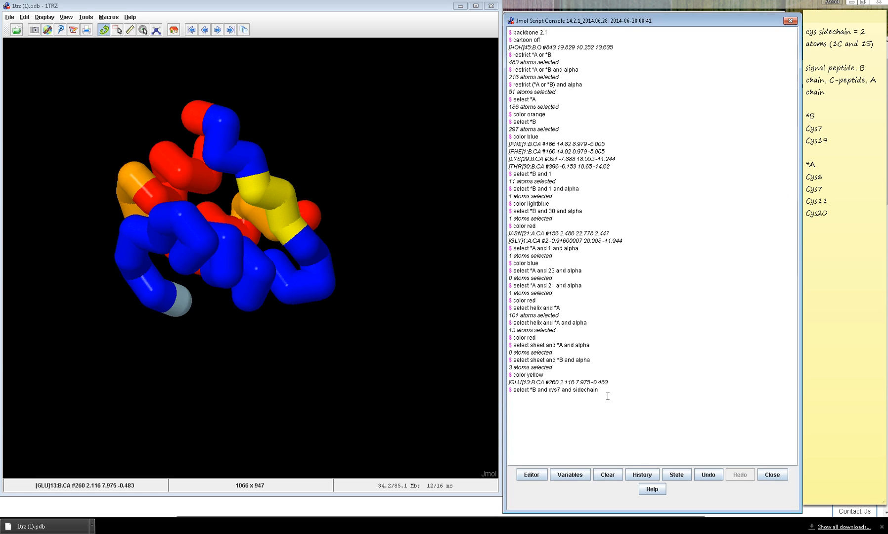
key(Return)
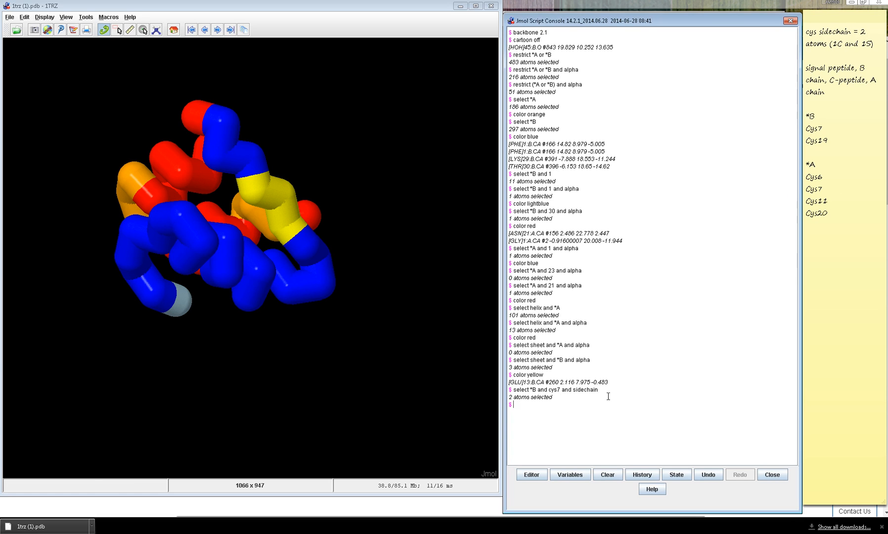
Display the selected chain B Cys7 side chain with wireframe 1.0 and spacefill 1.5.
drag(385, 297, 402, 361)
click(739, 440)
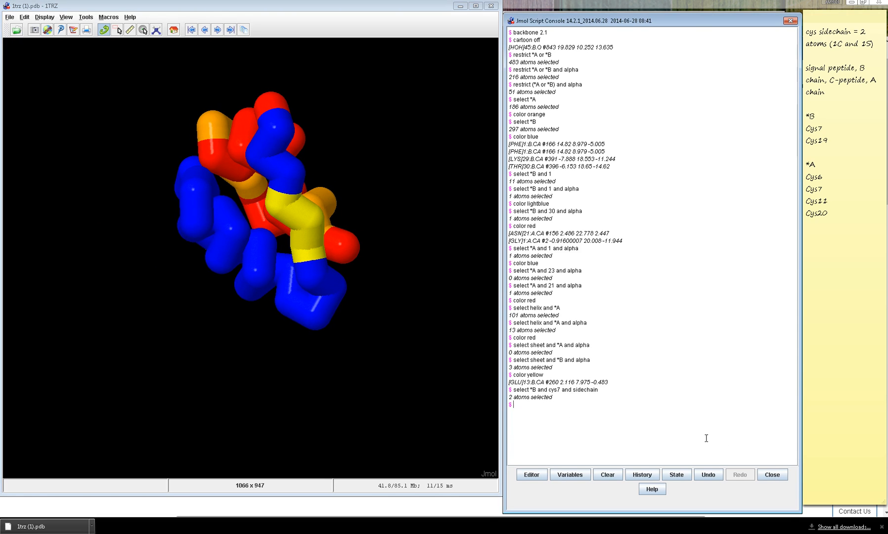
text(wireframe 1.0)
key(Return)
drag(190, 169, 233, 219)
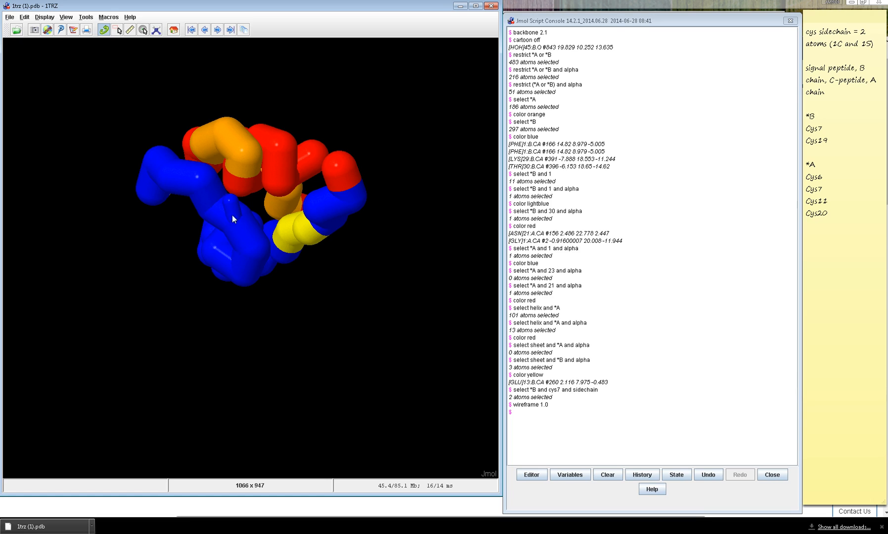
click(591, 448)
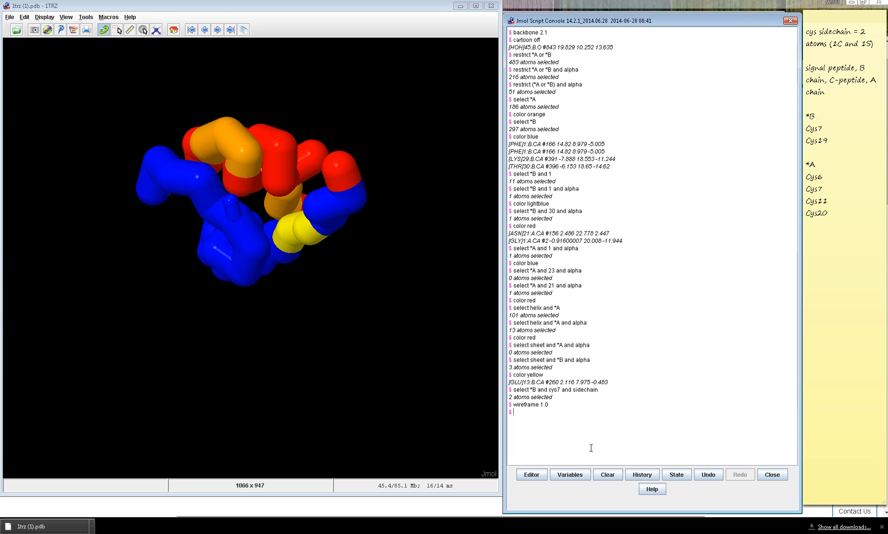
text(spacefill 1.5)
key(Return)
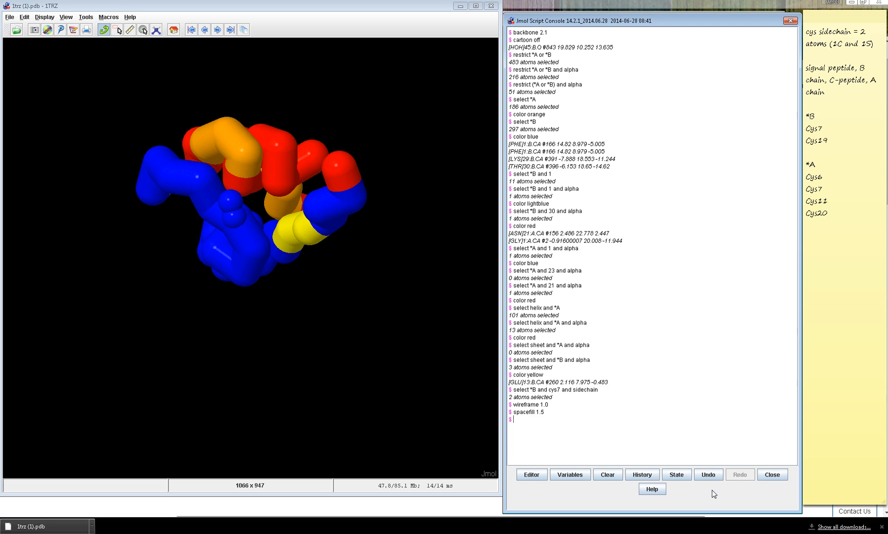
Color chain B's Cys7 side chain with color cpk and identify its sulfur atom.
text(color cpk)
key(Return)
mouse_move(226, 202)
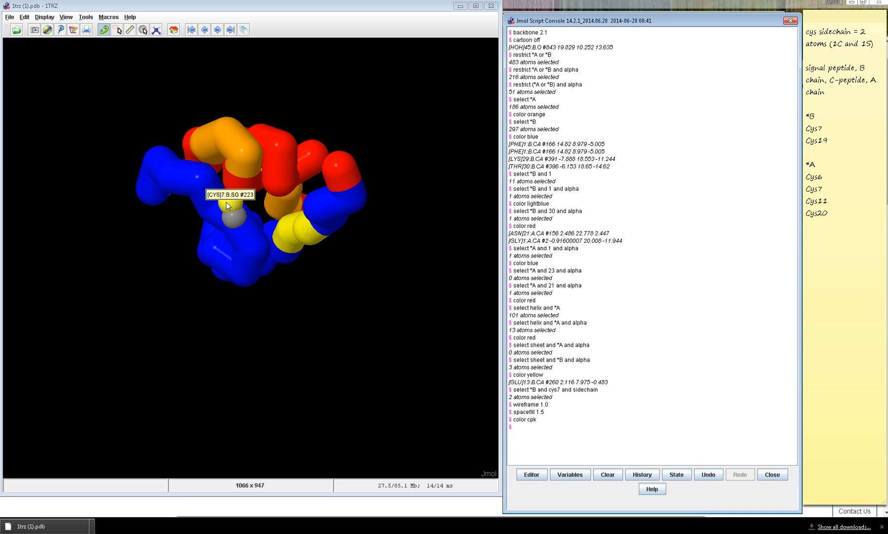
drag(290, 201, 197, 175)
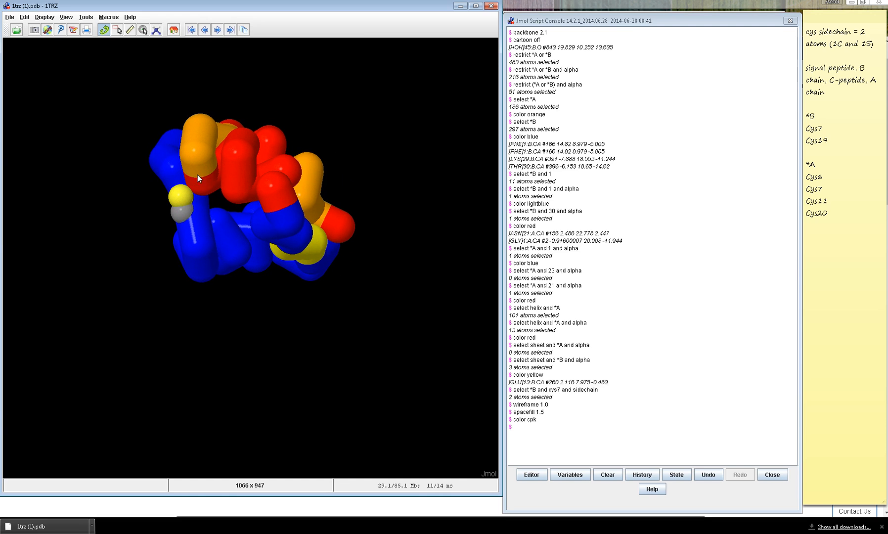
Reuse the earlier selection command for the paired chain A cysteine, running select *A and cys7 and sidechain.
click(578, 433)
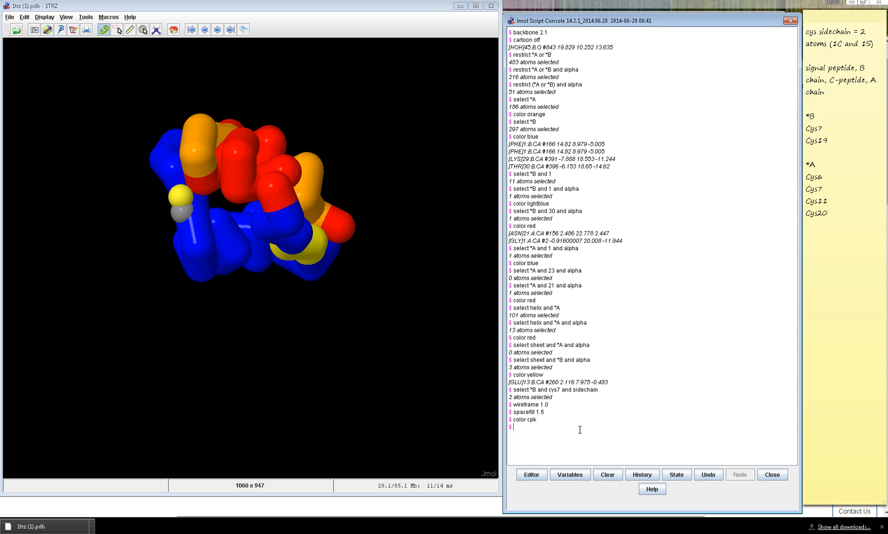
click(823, 129)
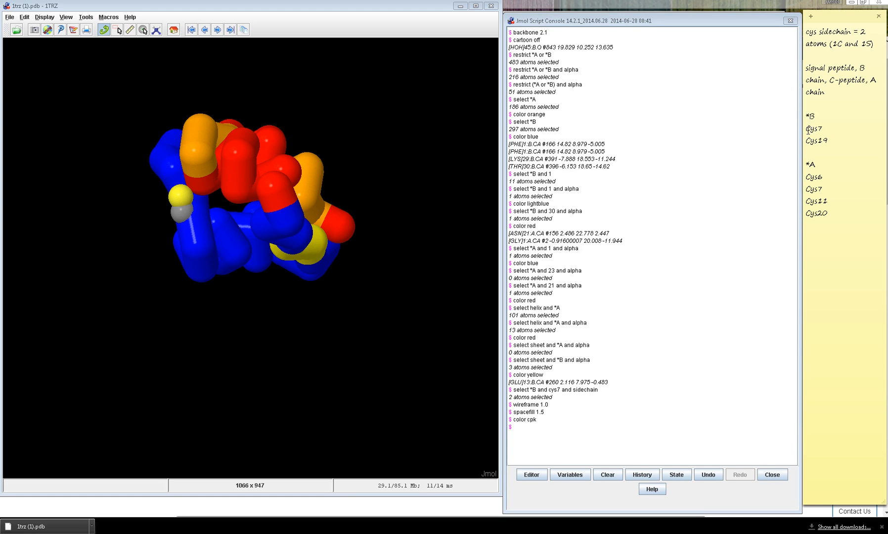
drag(823, 129, 806, 129)
drag(823, 190, 804, 192)
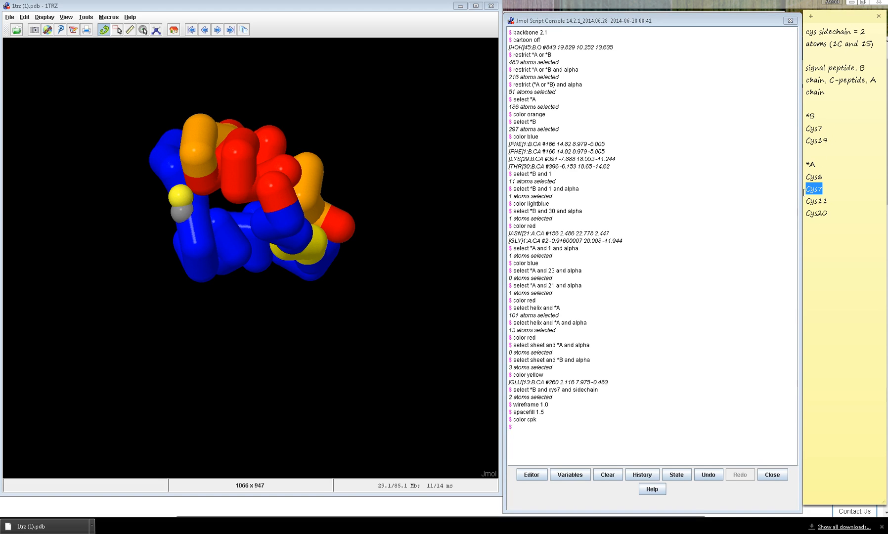
click(519, 438)
key(Up)
key(Up)
key(Up)
key(Up)
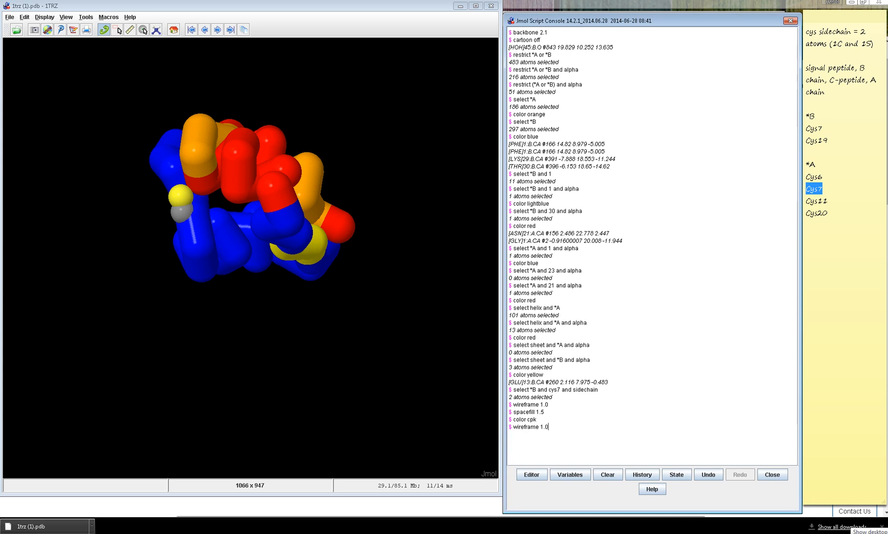
key(Left)
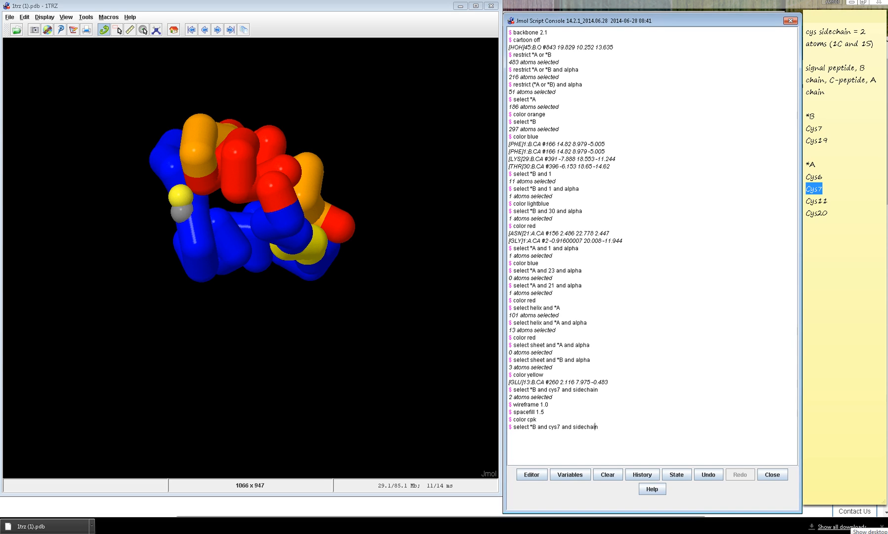
key(Left)
key(Right)
key(Right)
key(Right)
key(Left)
key(BackSpace)
text(A)
key(Return)
Display the selected chain A Cys7 side chain with wireframe 1.0 and spacefill 1.5.
key(Up)
key(Up)
key(Up)
key(Up)
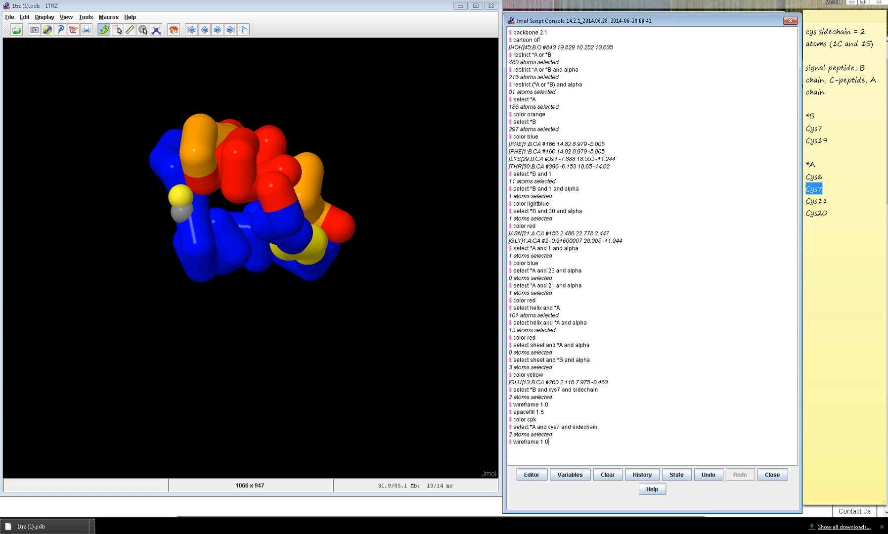
key(Return)
key(Up)
key(Up)
key(Up)
key(Up)
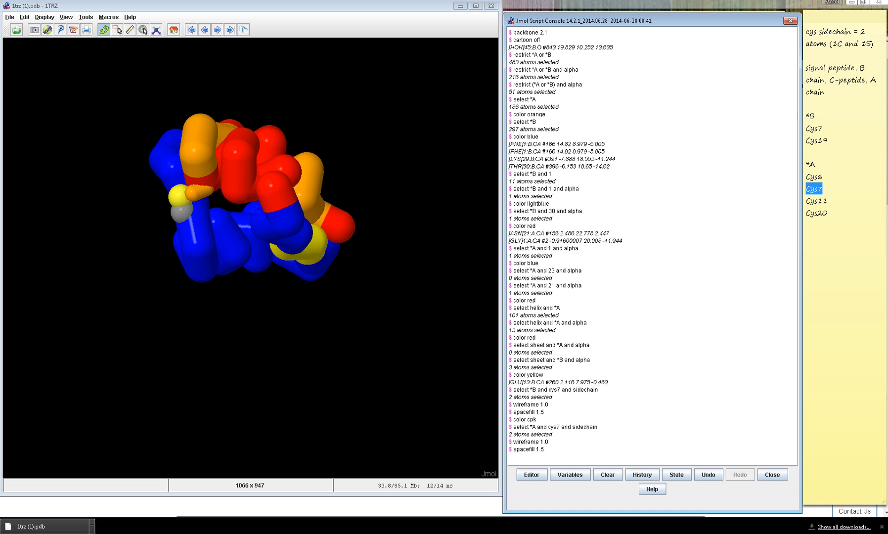
key(Return)
Color chain A's Cys7 side chain by element with color cpk.
key(Up)
key(Up)
key(Up)
key(Up)
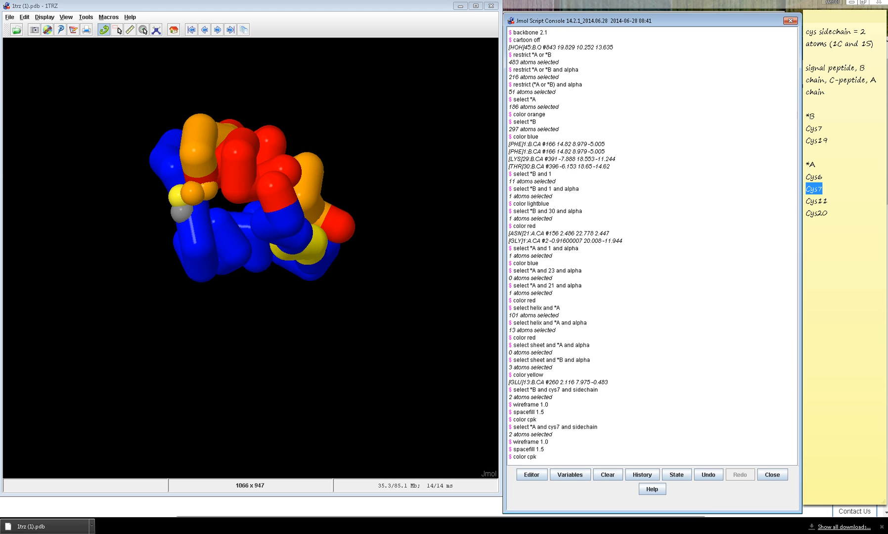
key(Return)
Export the rotated model as a JPEG in the insulin folder, named with the surname followed by - insulin - version1.
drag(353, 295, 388, 366)
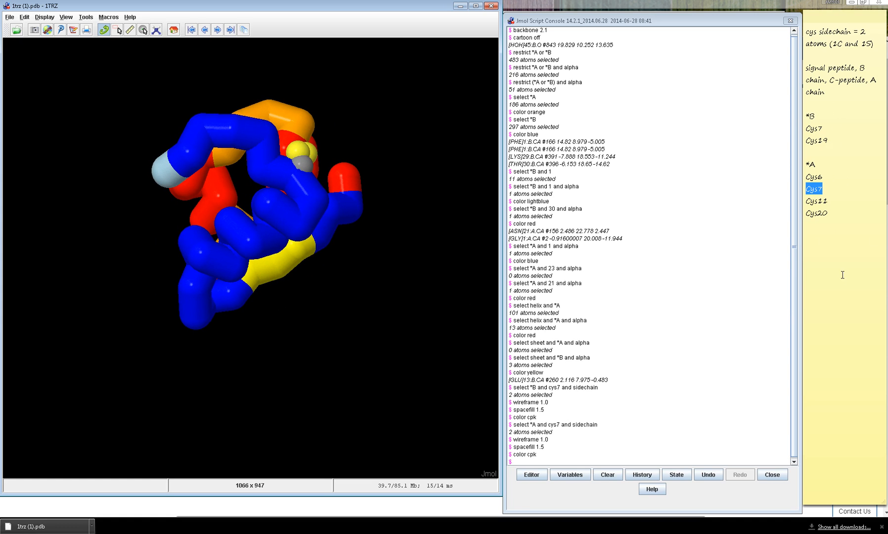
drag(287, 315, 363, 329)
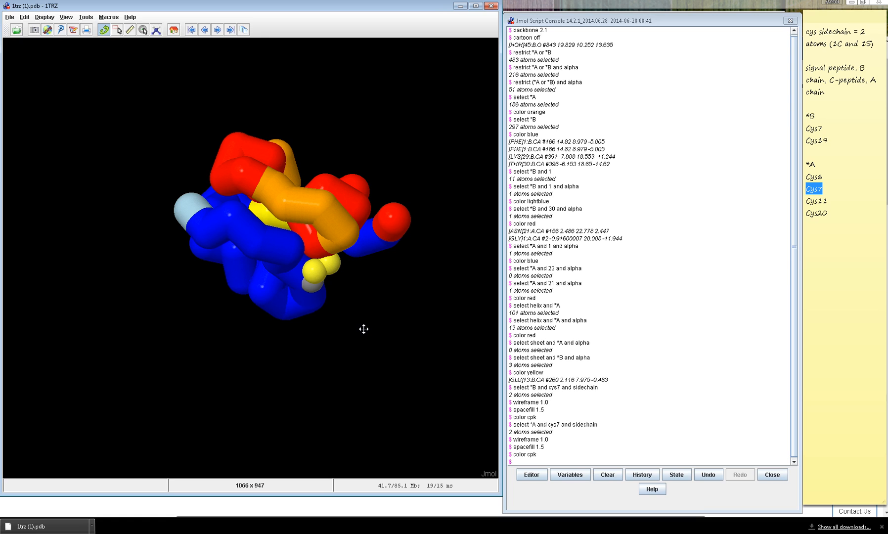
drag(364, 329, 314, 336)
drag(146, 115, 122, 159)
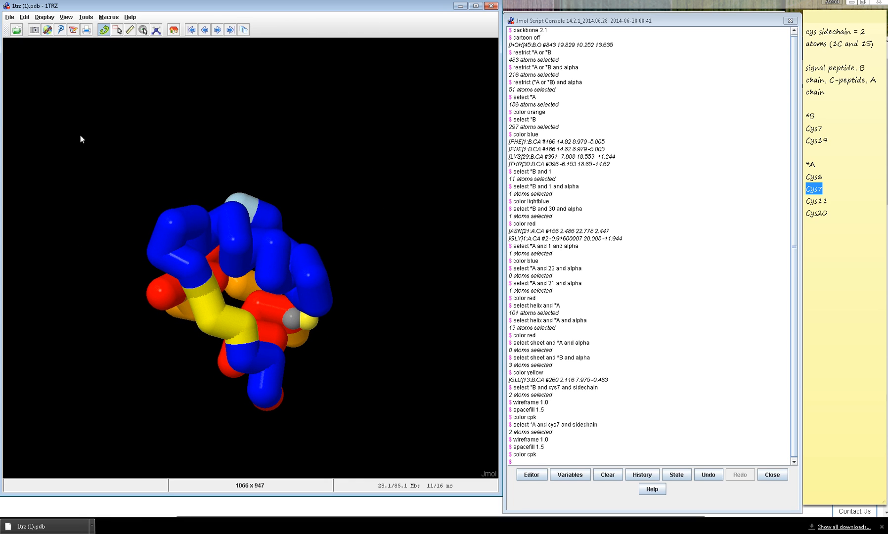
click(37, 31)
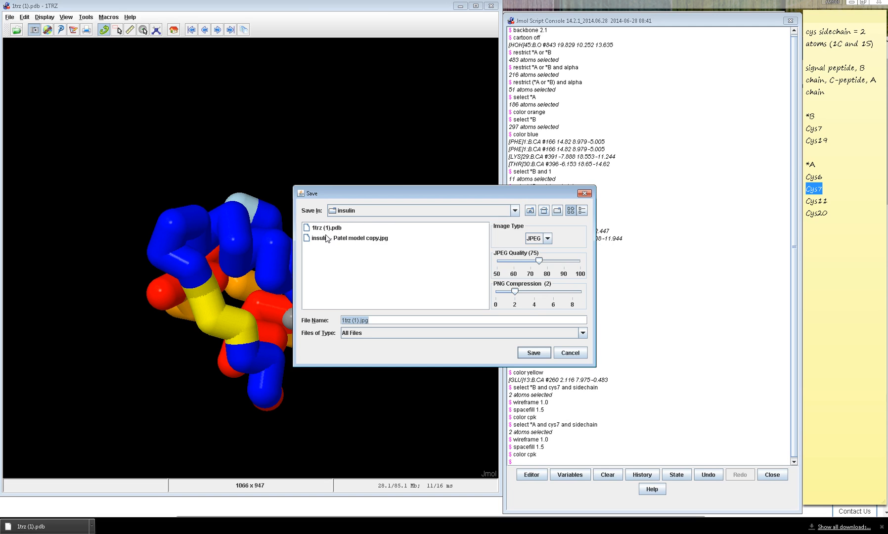
click(360, 321)
drag(360, 321, 342, 321)
text(Patel)
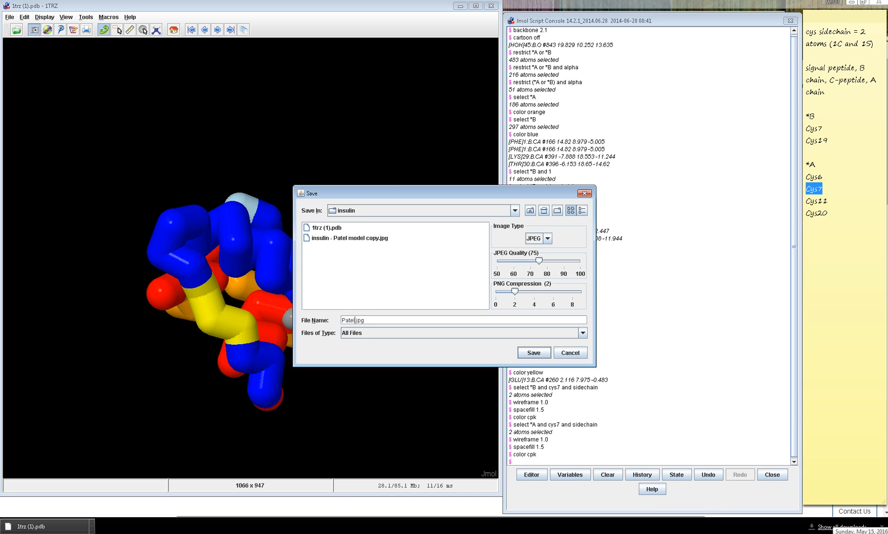
text( - insulin - )
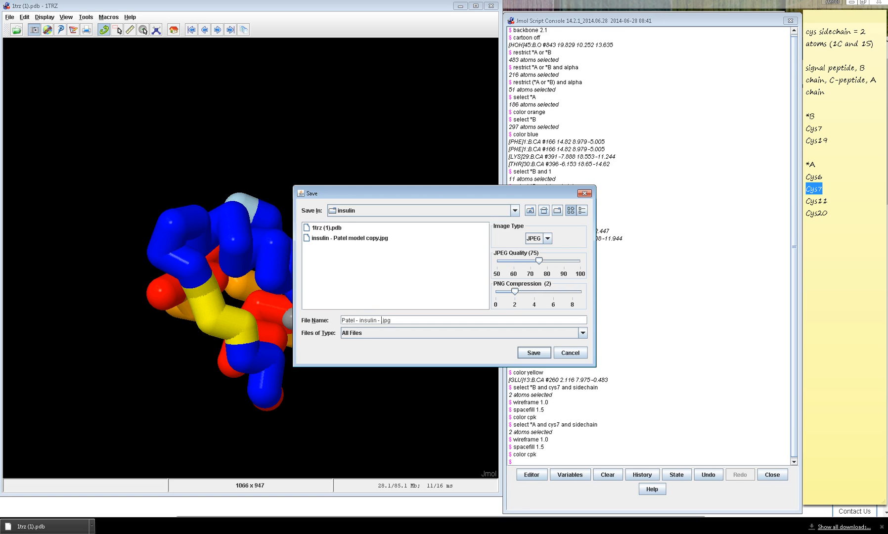
text(version1)
click(529, 354)
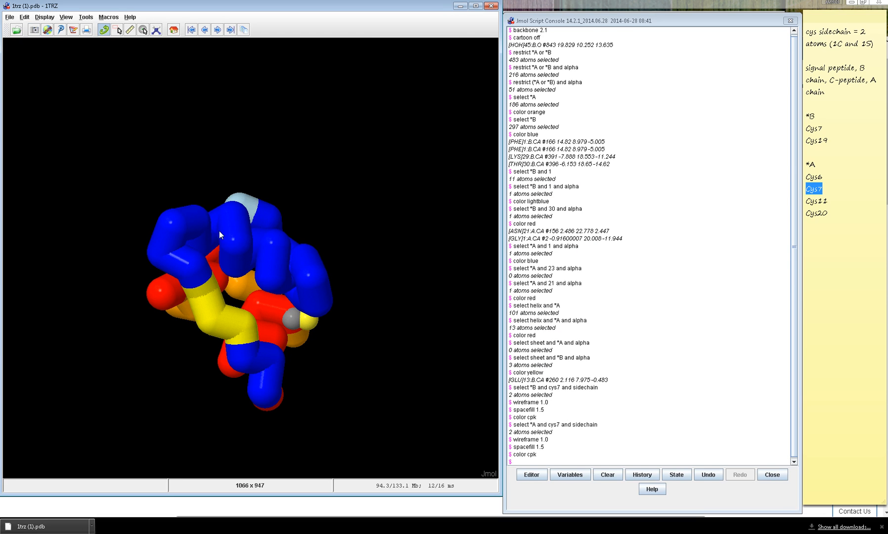
Start exporting the insulin model as an X3D 3D model and set the save location to the insulin folder on the Desktop.
right_click(201, 180)
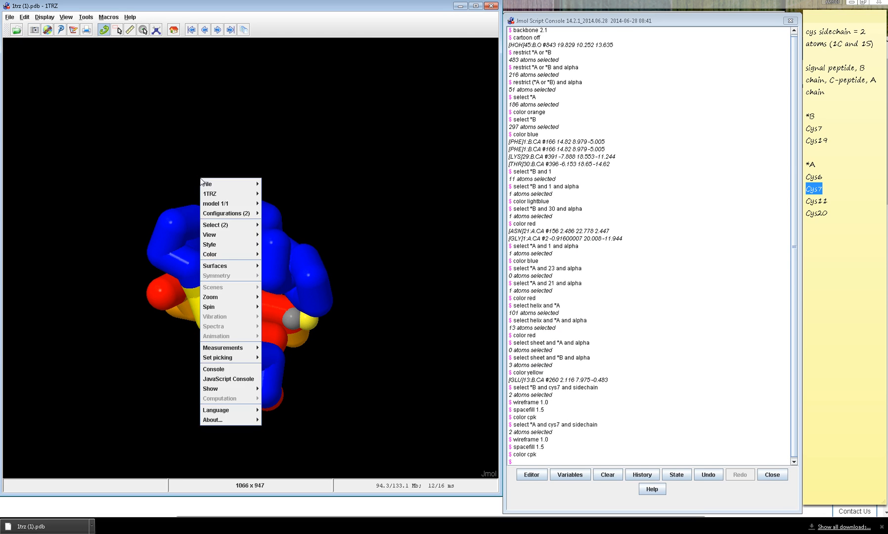
mouse_move(204, 185)
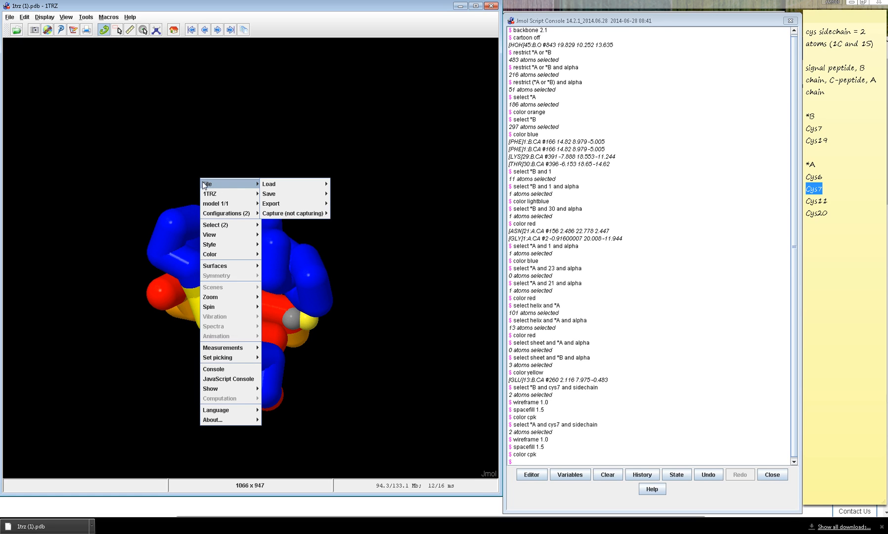
mouse_move(274, 207)
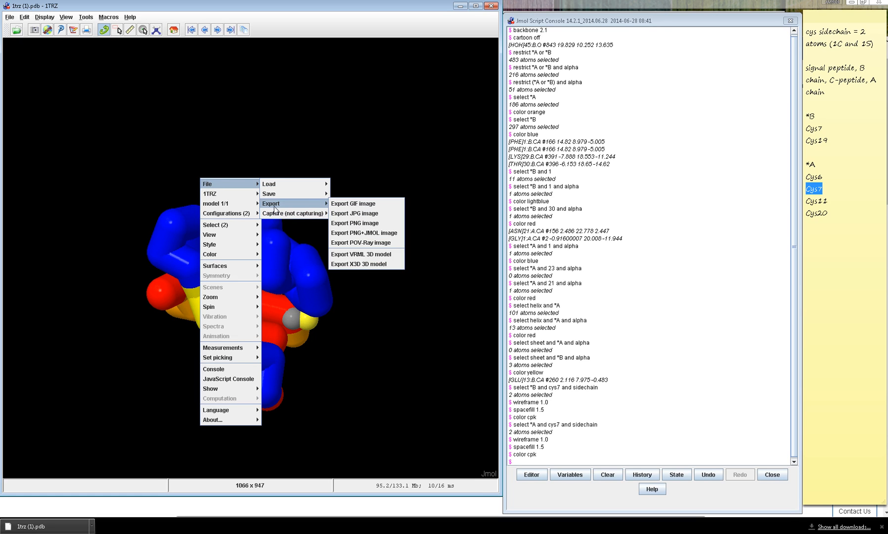
click(389, 265)
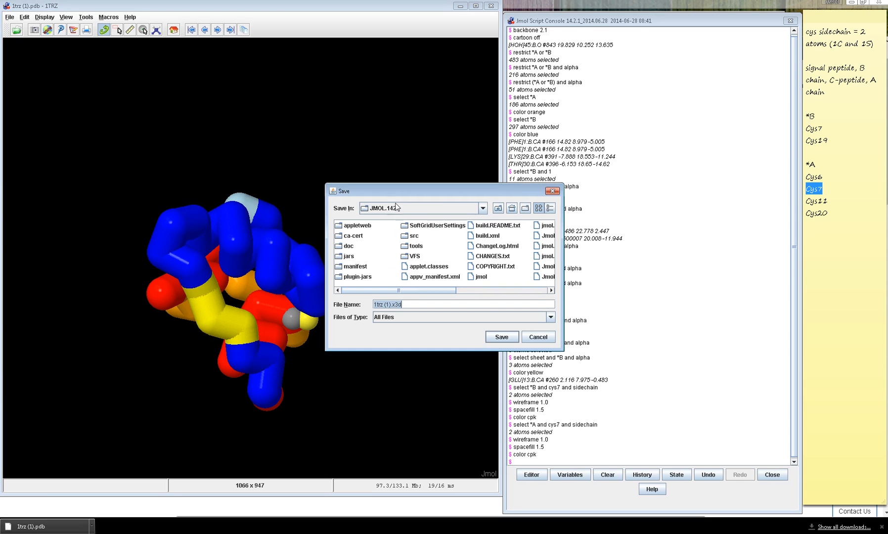
click(483, 208)
scroll(482, 256, up, 2)
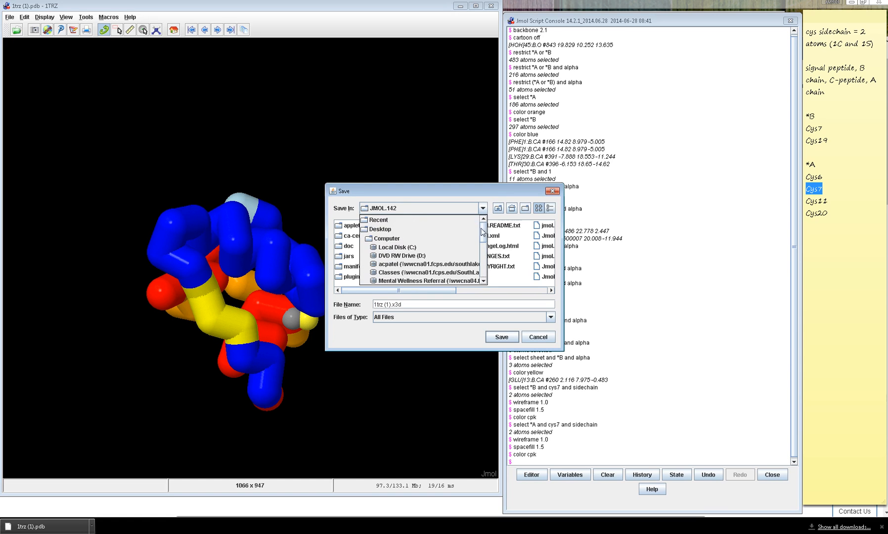
click(437, 229)
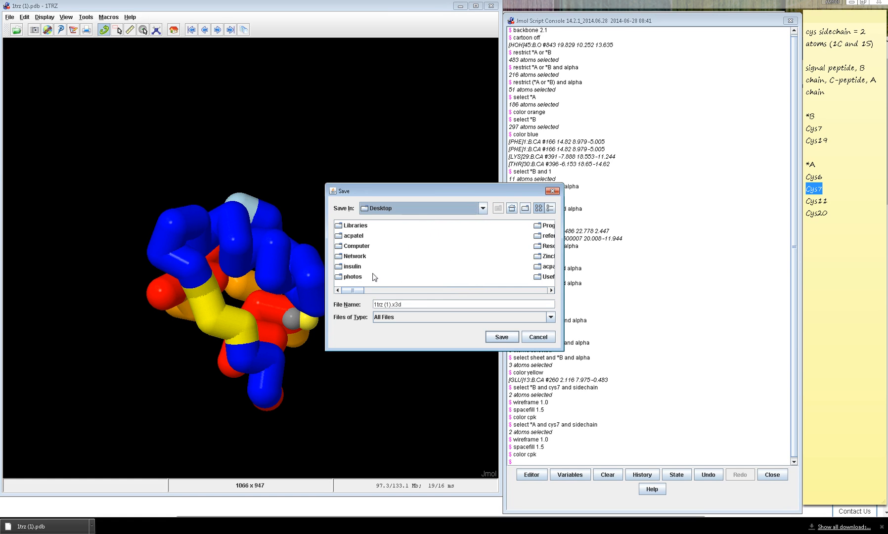
double_click(357, 265)
Name the X3D file with the surname followed by - insulin, keeping the .x3d extension, and save it.
click(389, 305)
drag(391, 304, 317, 305)
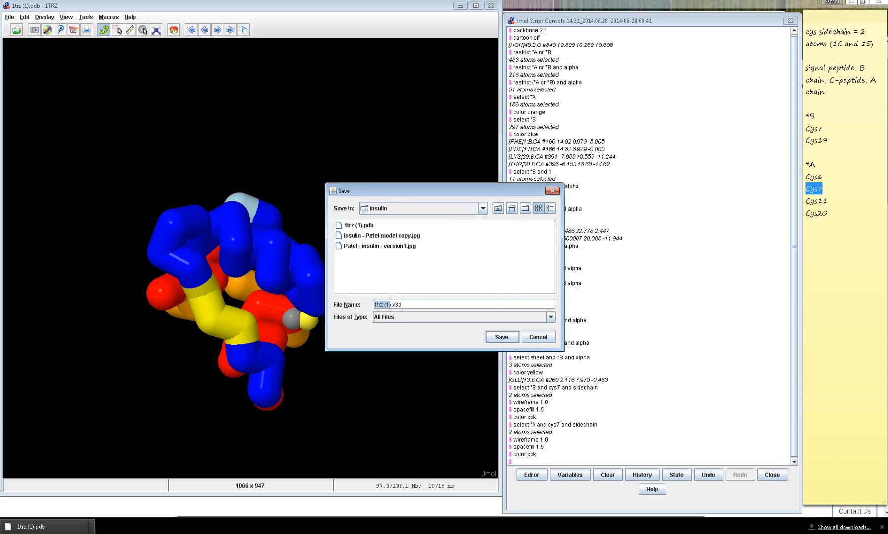
text(Patel - insulin))
key(BackSpace)
key(Return)
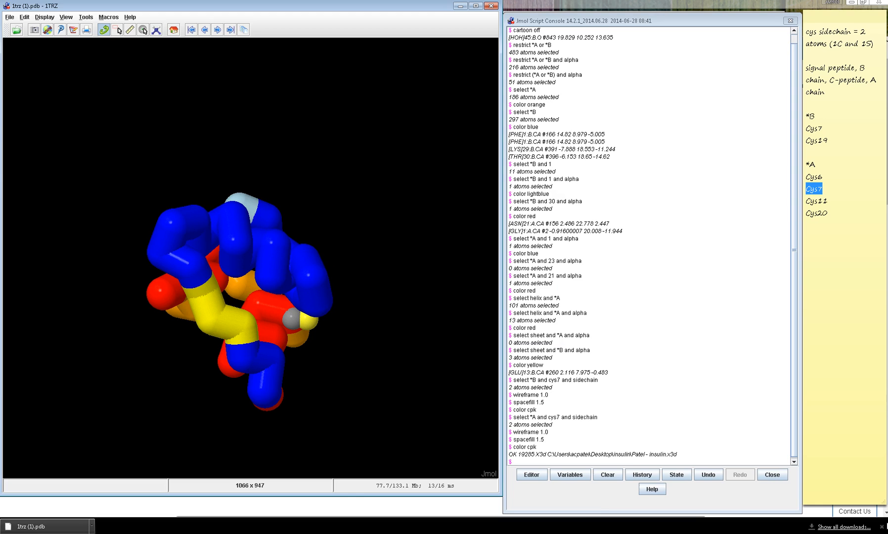
Select the X3D export record in the script console, and extend the selection to the command history back to its start.
drag(509, 454, 678, 453)
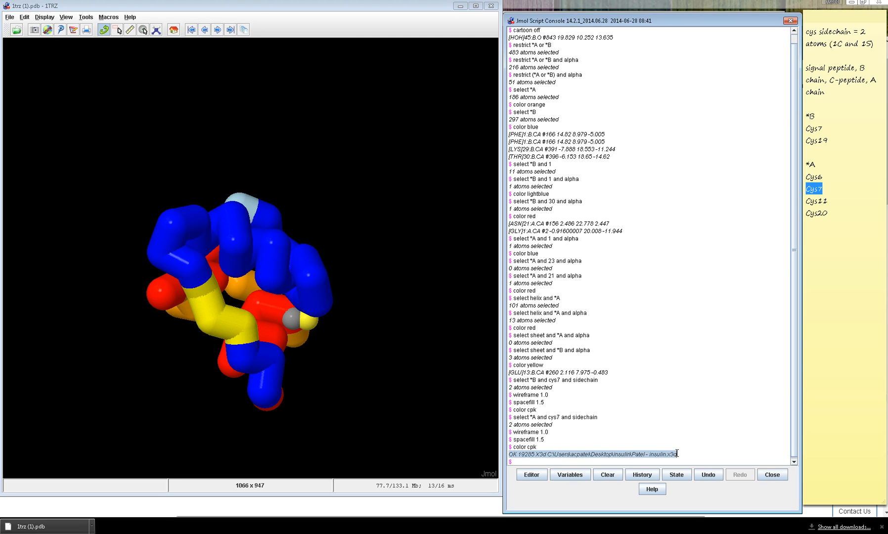
click(652, 456)
click(539, 463)
drag(538, 463, 544, 22)
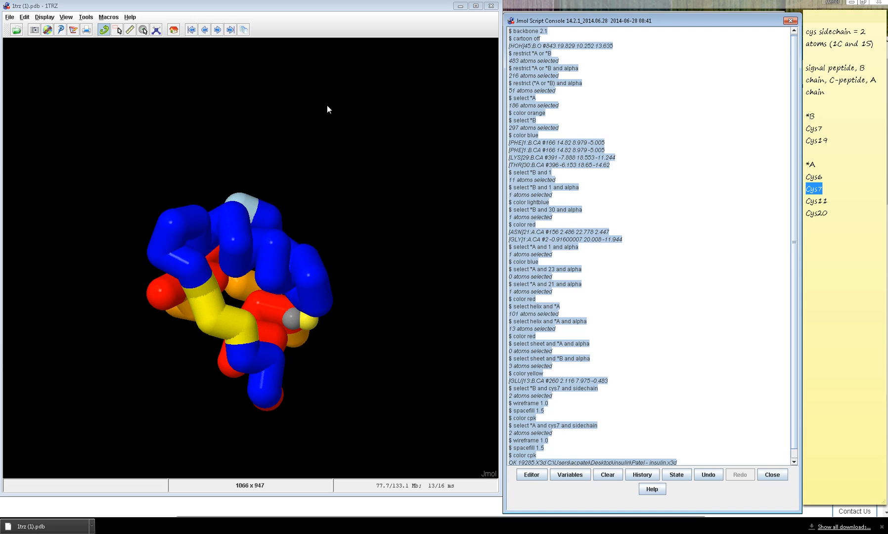
click(10, 18)
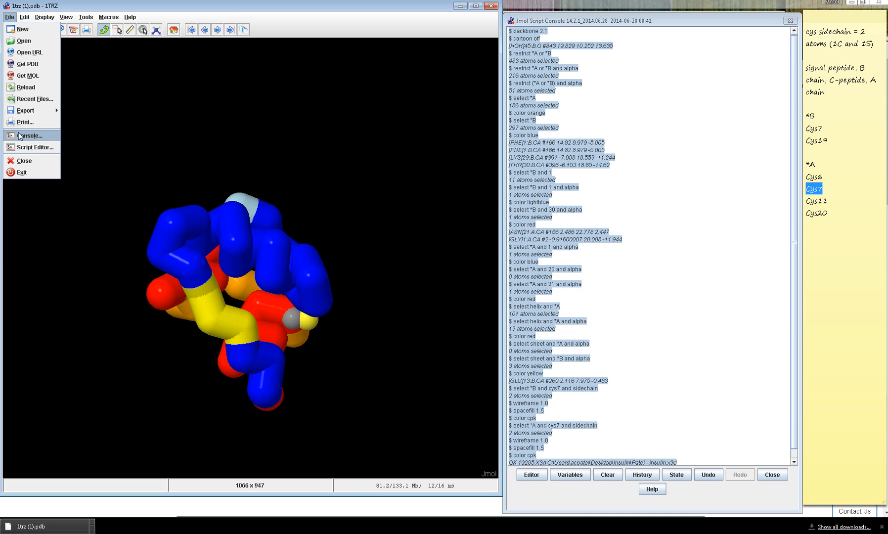